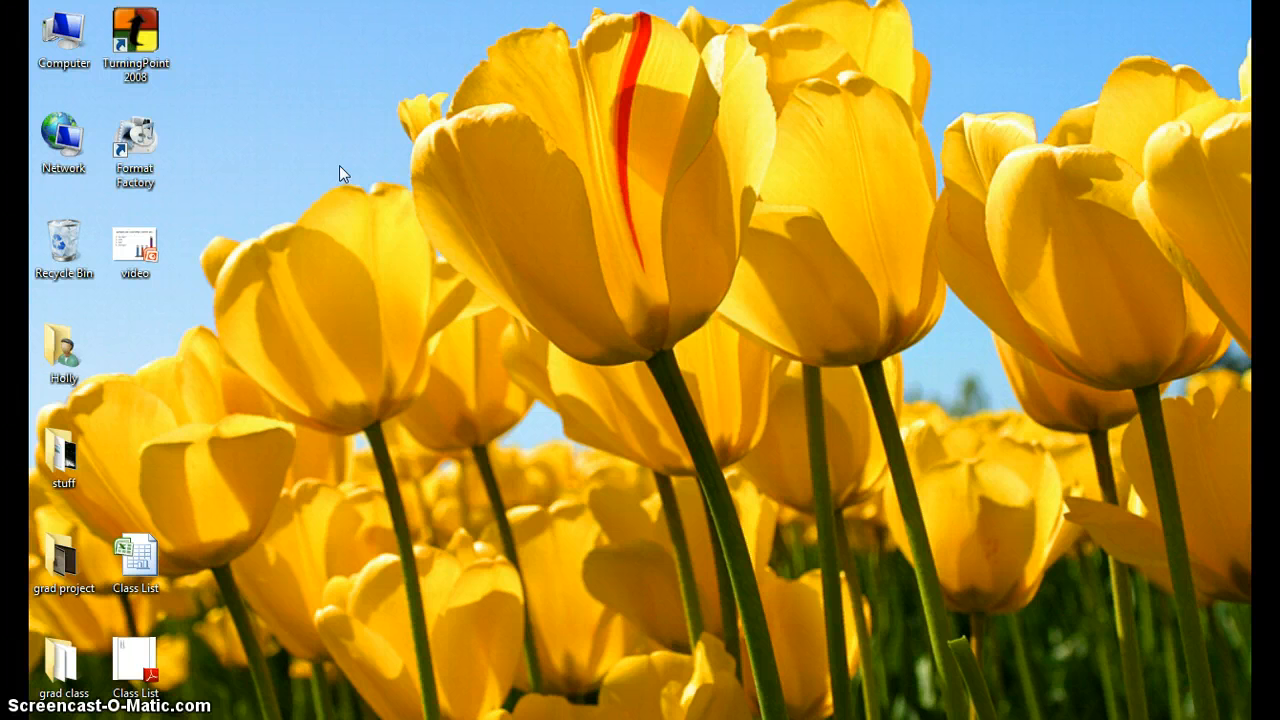
Launch TurningPoint 2008 and start a new participant list with the wizard, using the Education Template.
double_click(152, 44)
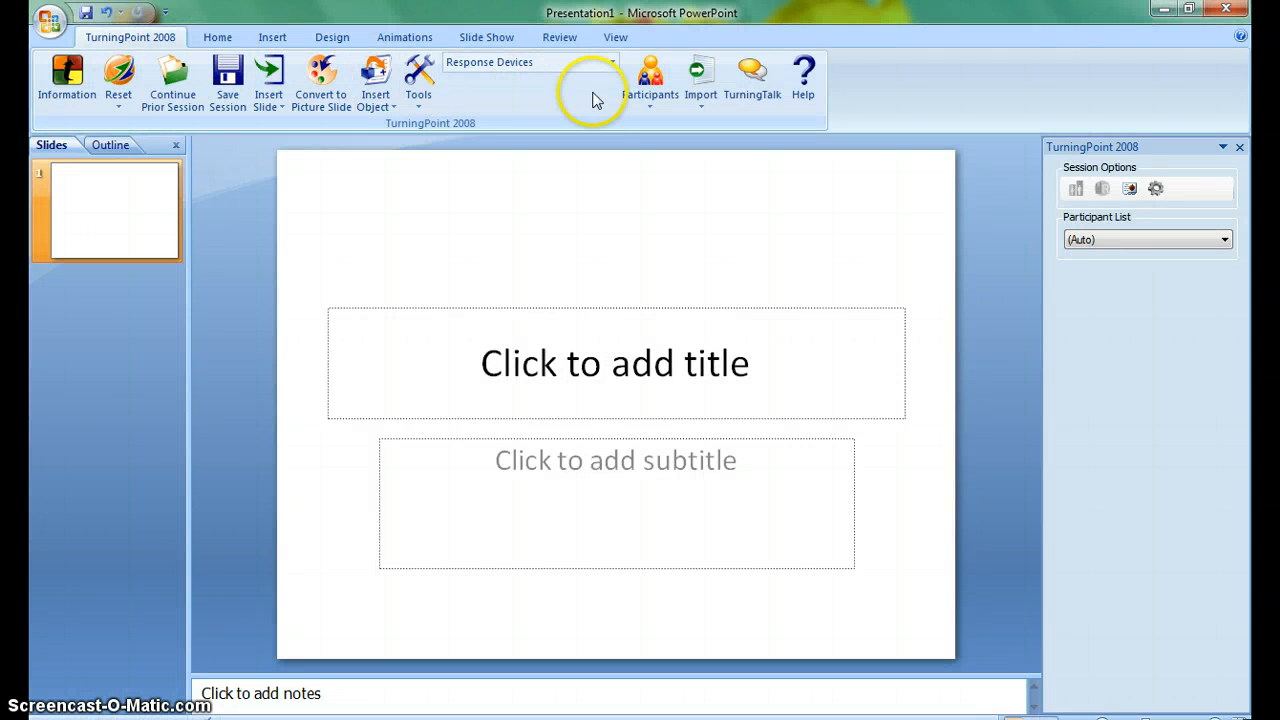
click(651, 98)
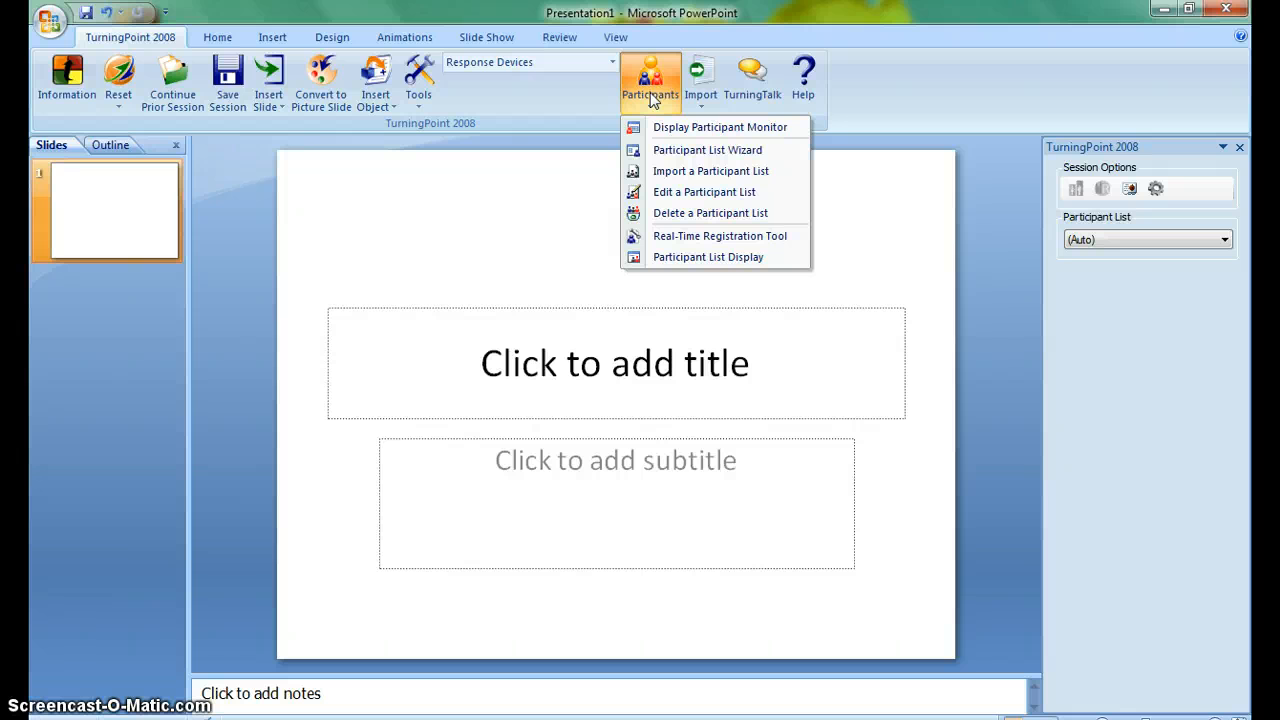
click(698, 150)
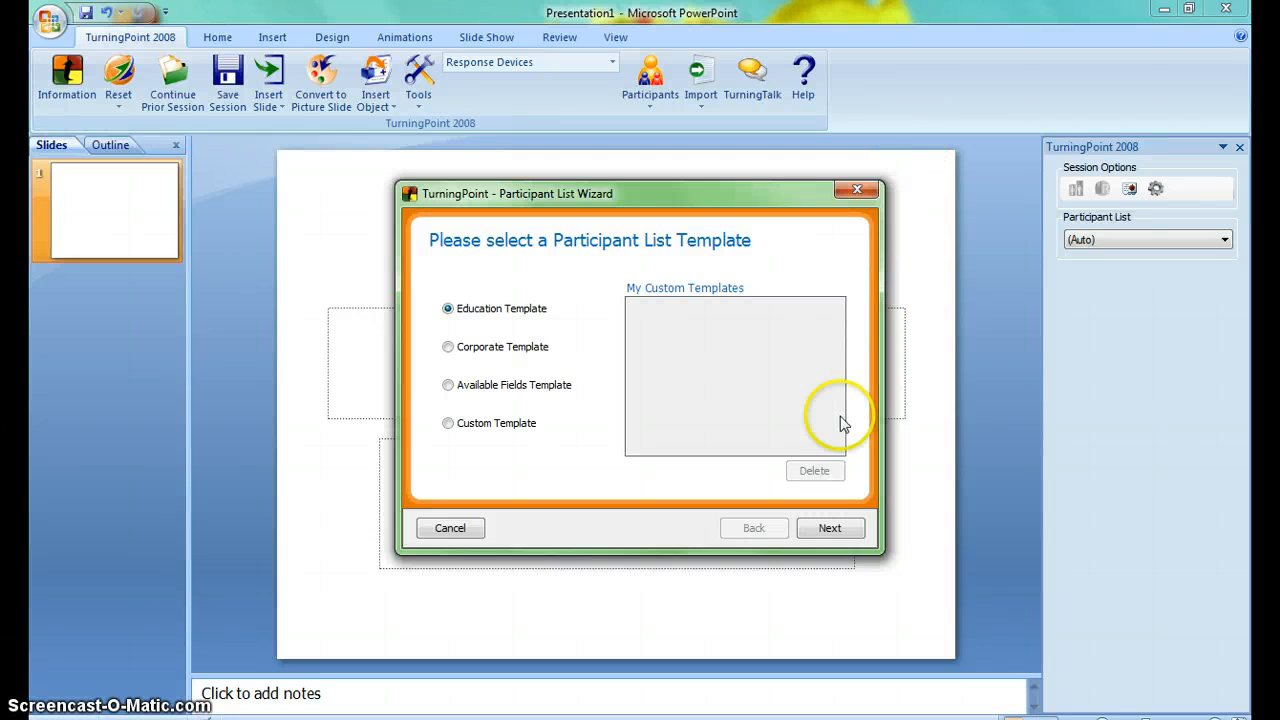
click(850, 530)
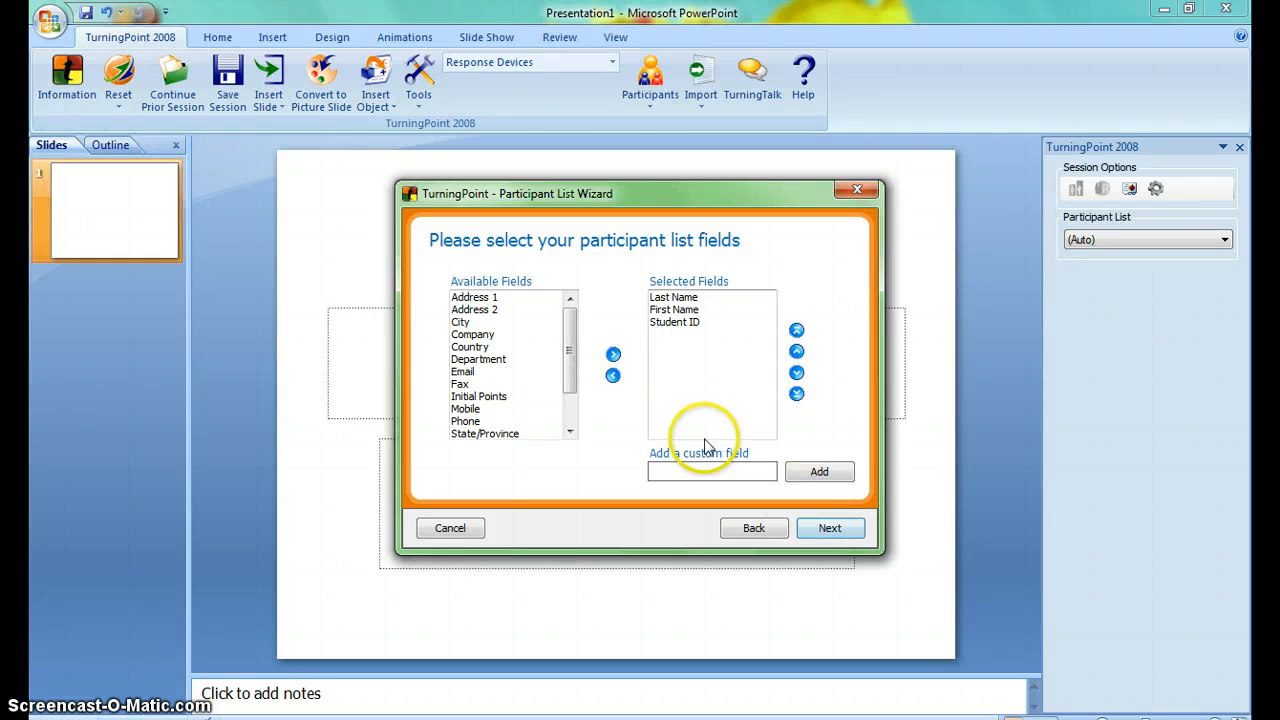
Add the Address 1 field to the selected participant list fields, then remove it again.
click(472, 297)
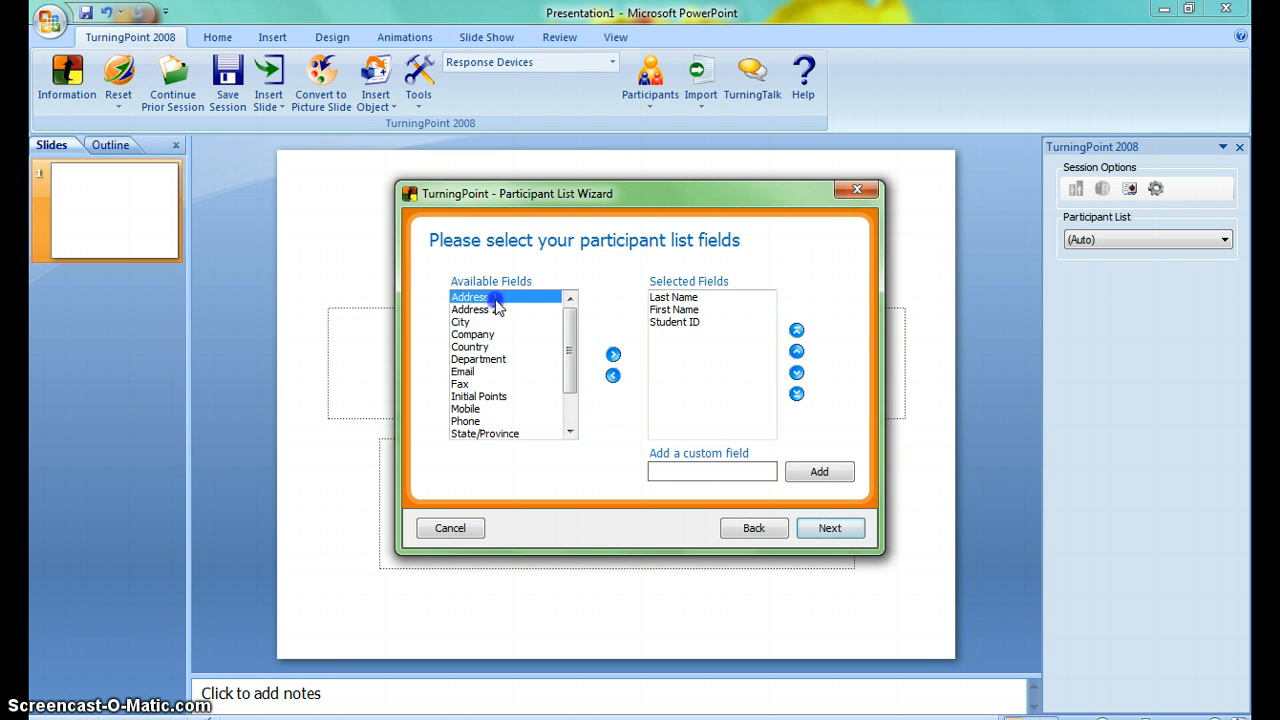
click(613, 355)
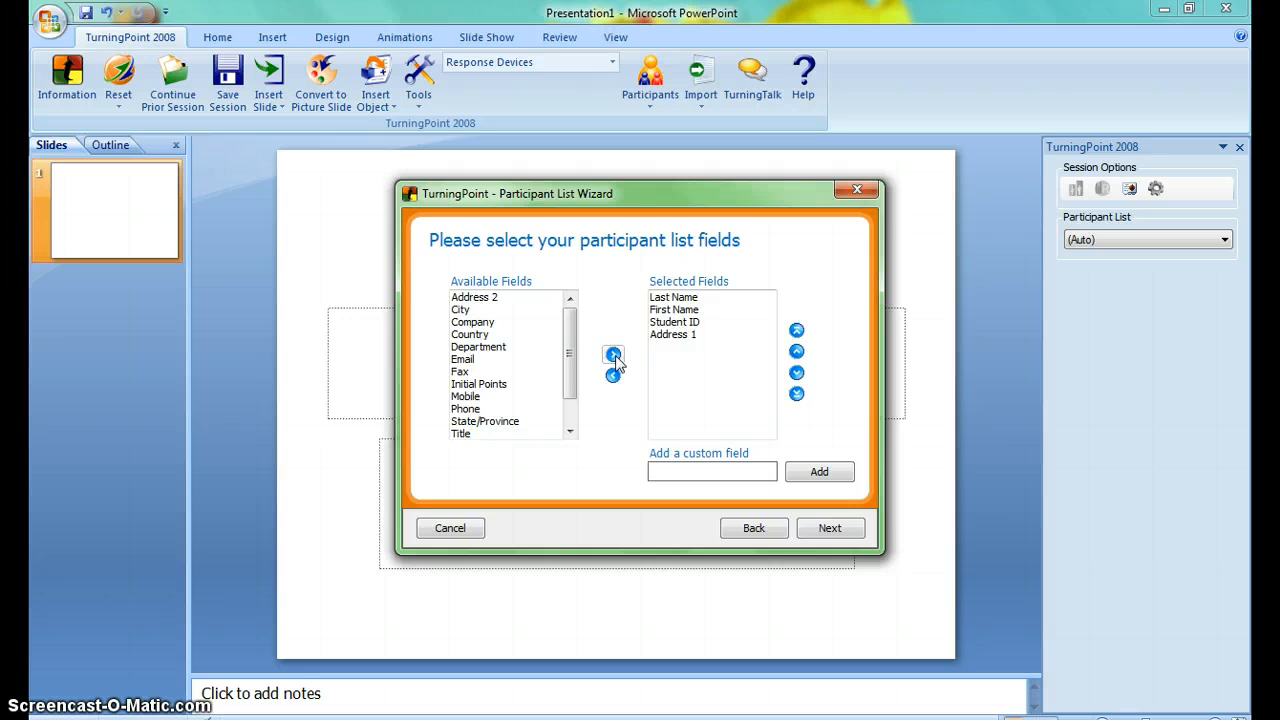
click(675, 334)
click(613, 376)
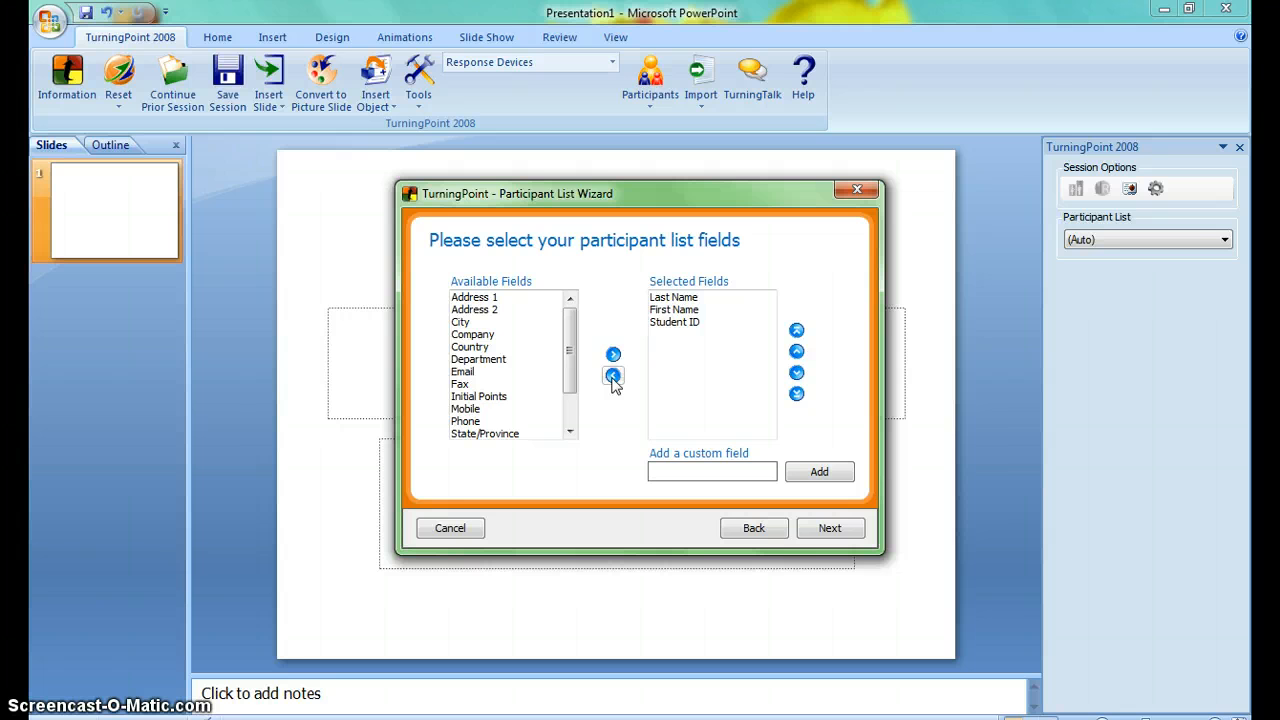
Try out a custom participant list field named age and clear the entry.
click(688, 470)
text(age)
click(818, 468)
drag(696, 469, 637, 461)
key(BackSpace)
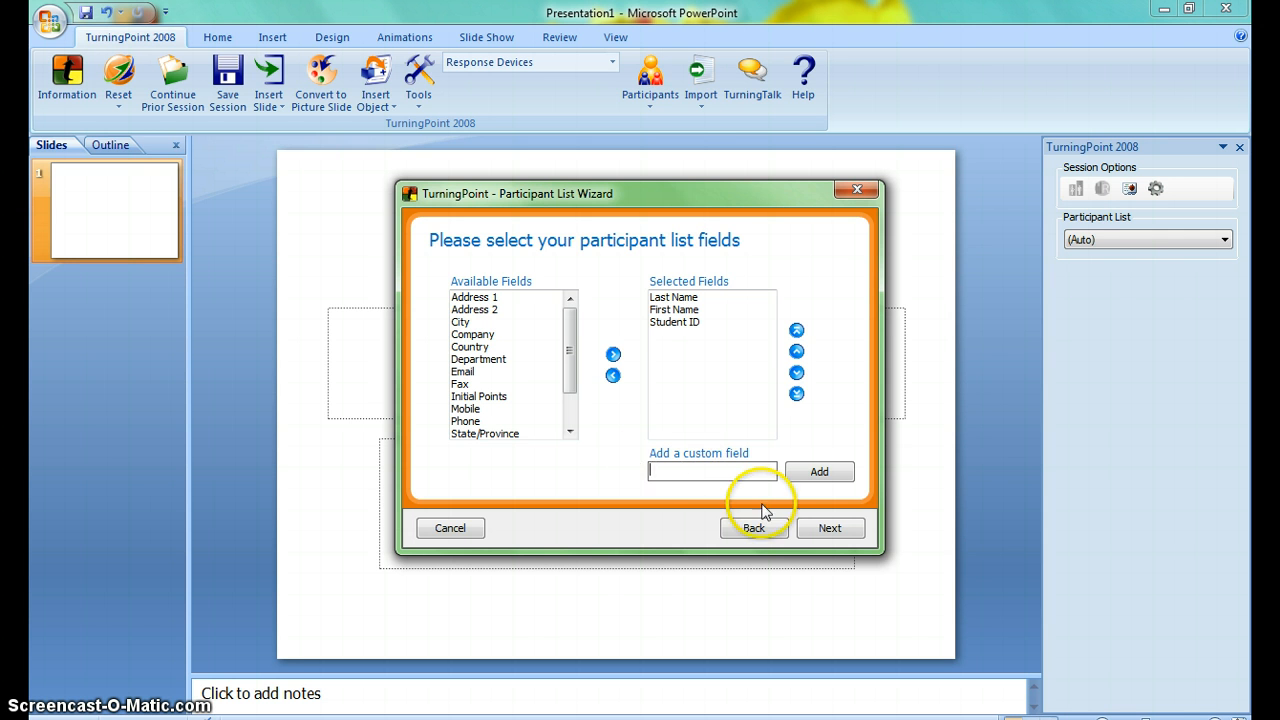
Keep the selected fields and create the groups Red Team, Blue Team and Green Team for the participant list.
click(824, 530)
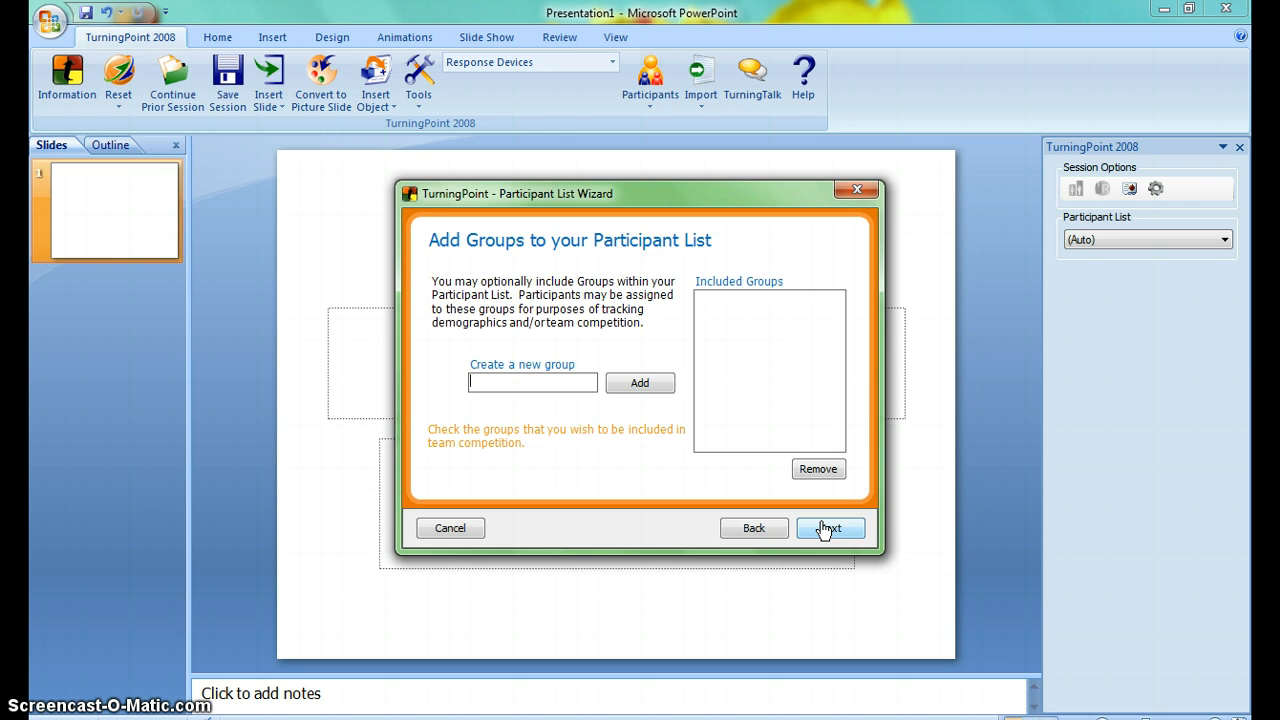
text(Red Team)
click(644, 386)
click(540, 383)
text(Blue Team)
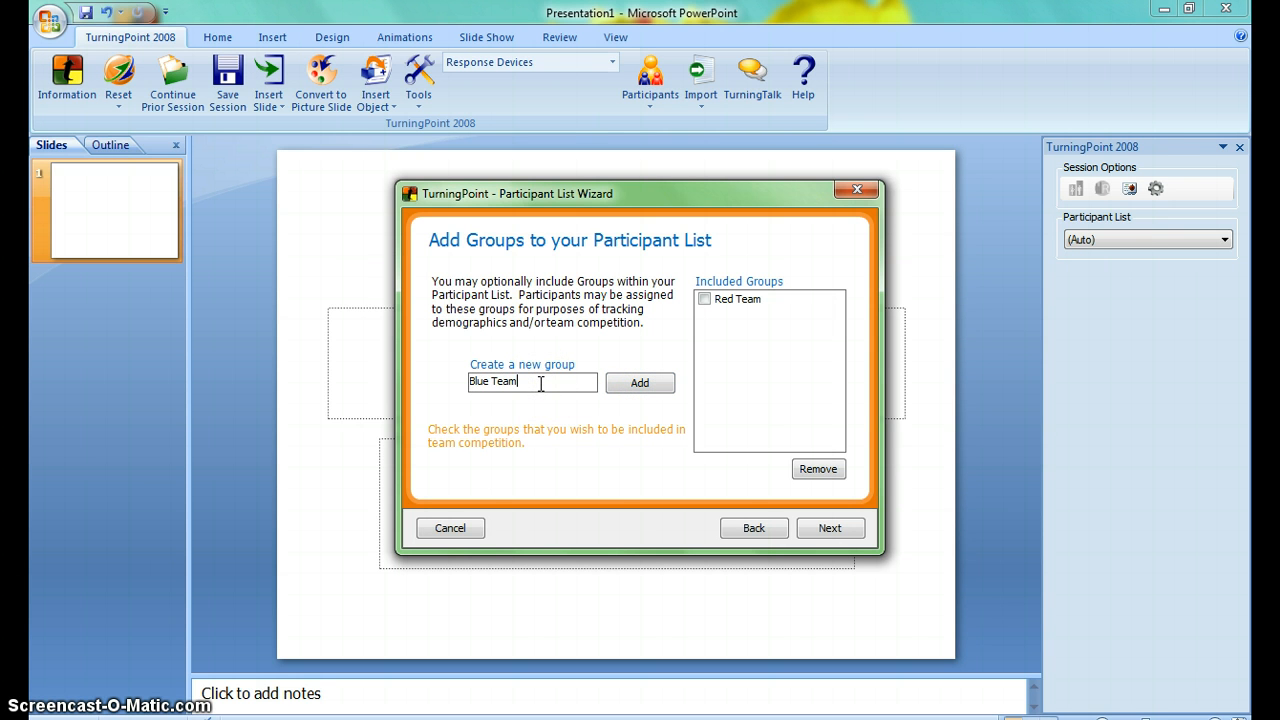
click(622, 385)
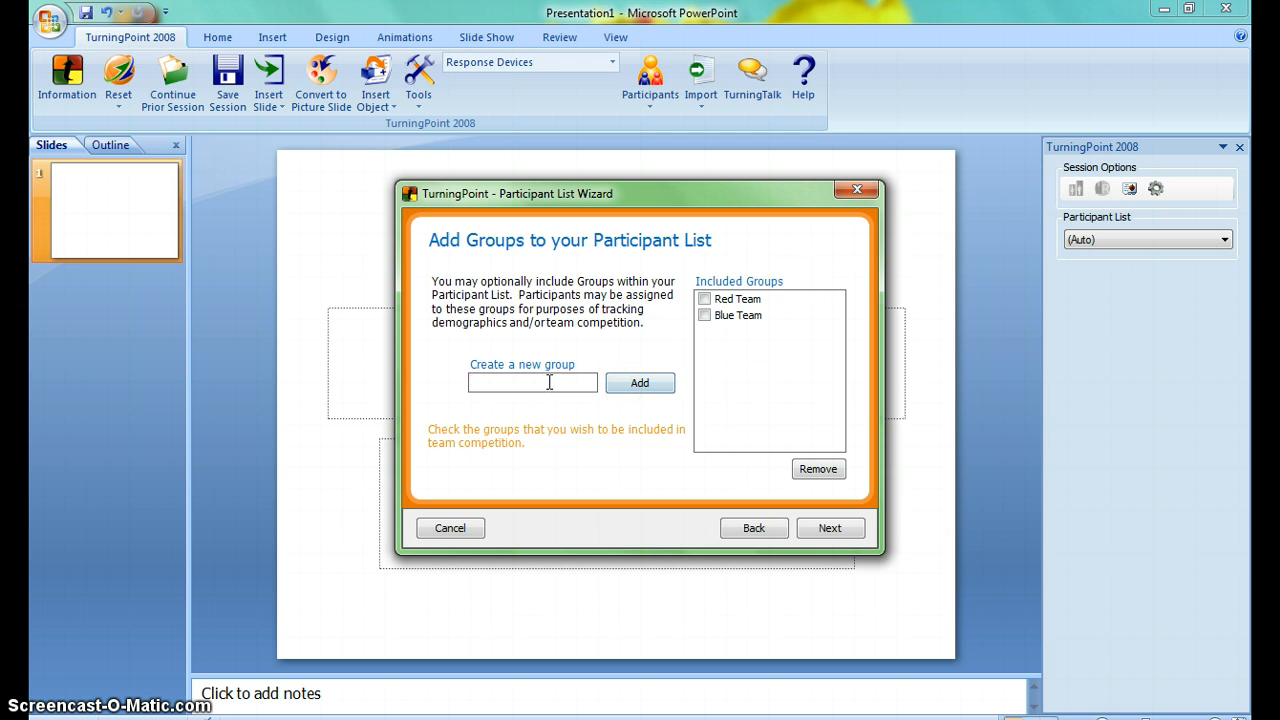
text(Green Team)
click(632, 385)
Remove the Green Team group and include Red Team and Blue Team in team competition.
click(722, 332)
click(818, 469)
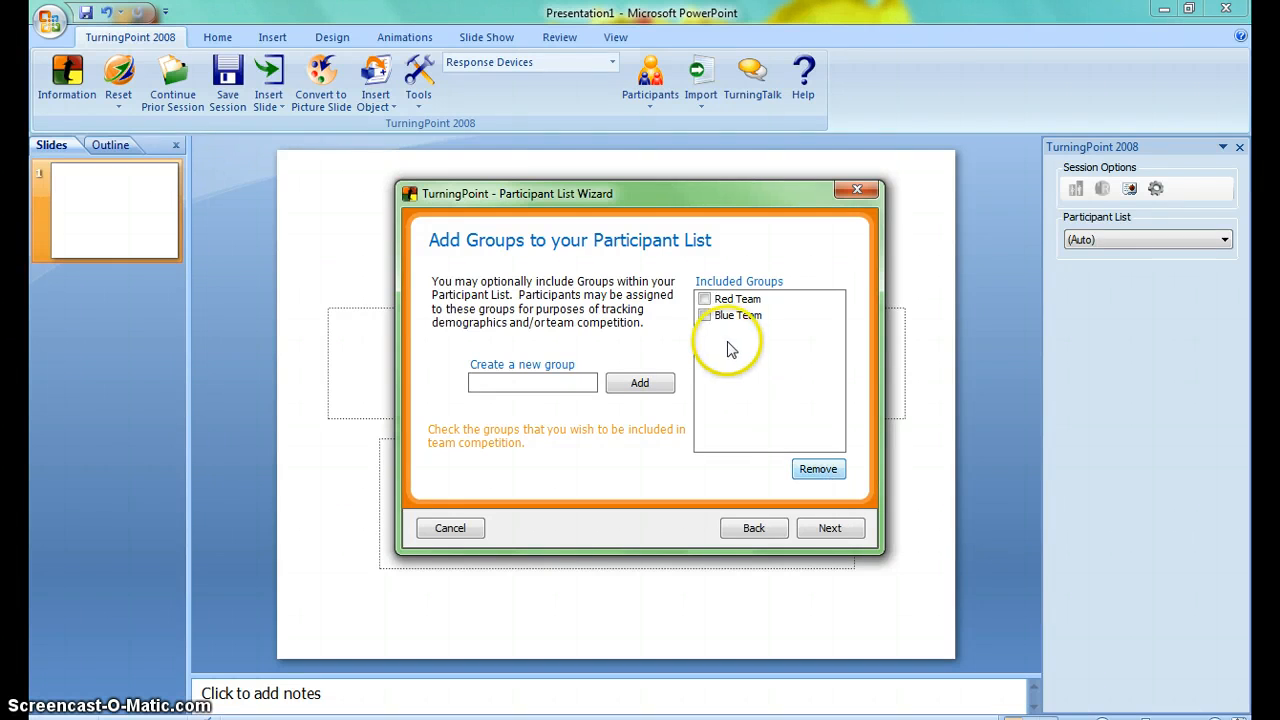
click(704, 299)
click(704, 315)
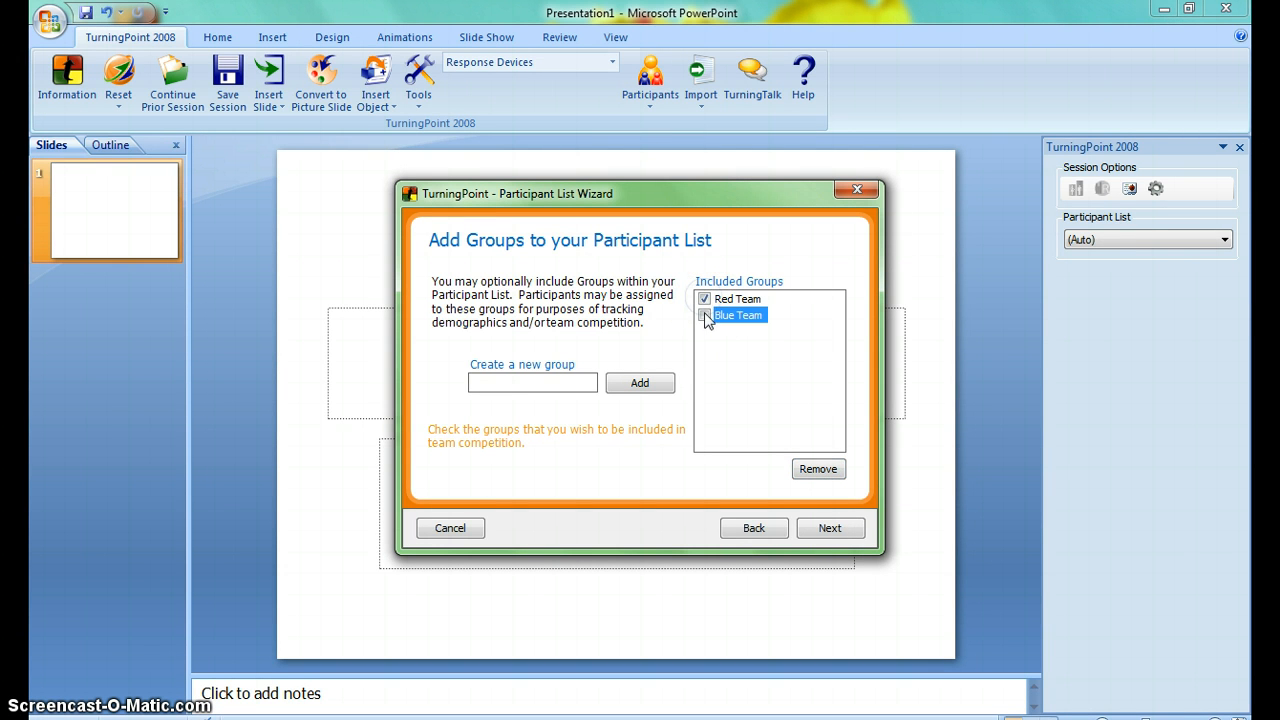
Name the participant list Example and finish the wizard without saving a custom template.
click(830, 530)
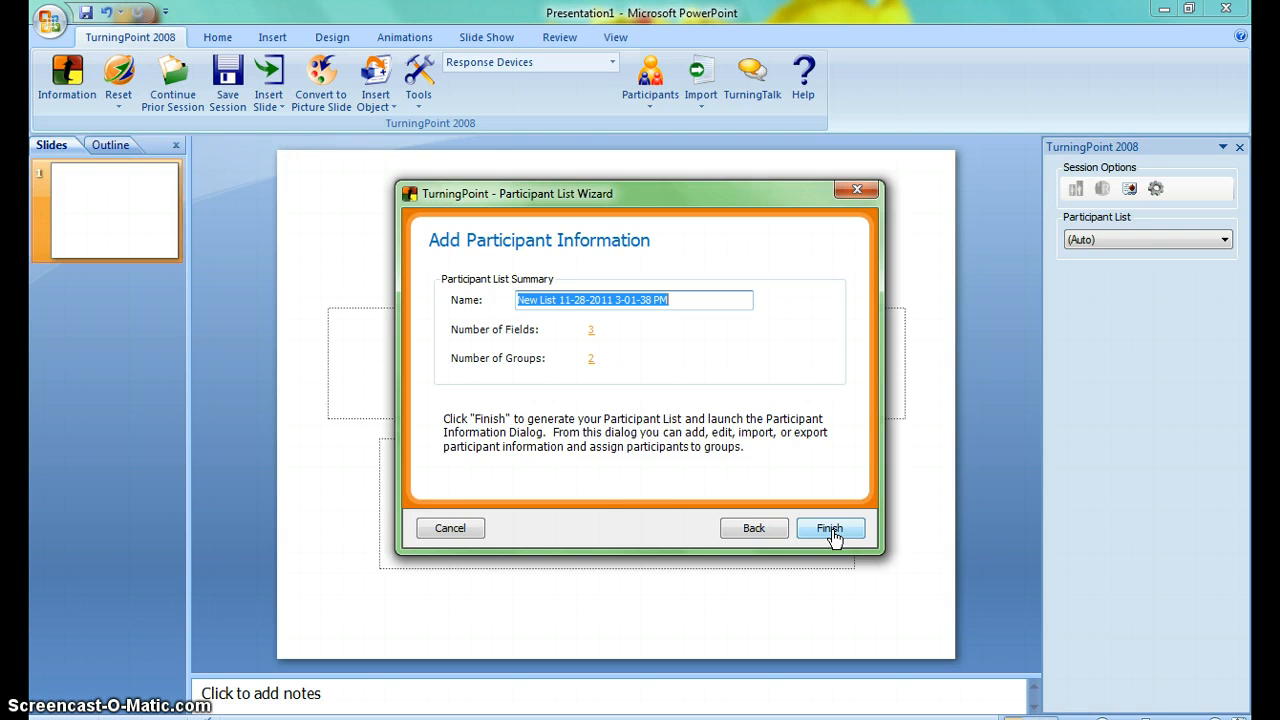
text(Example)
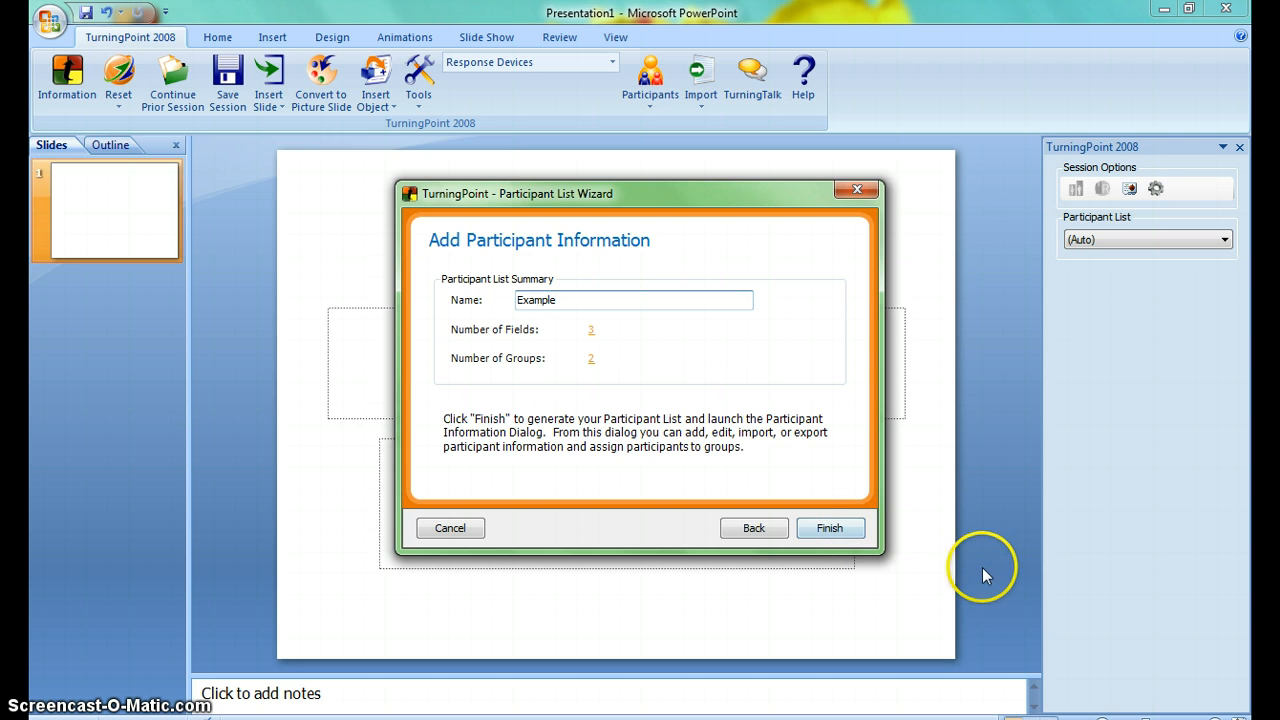
click(845, 540)
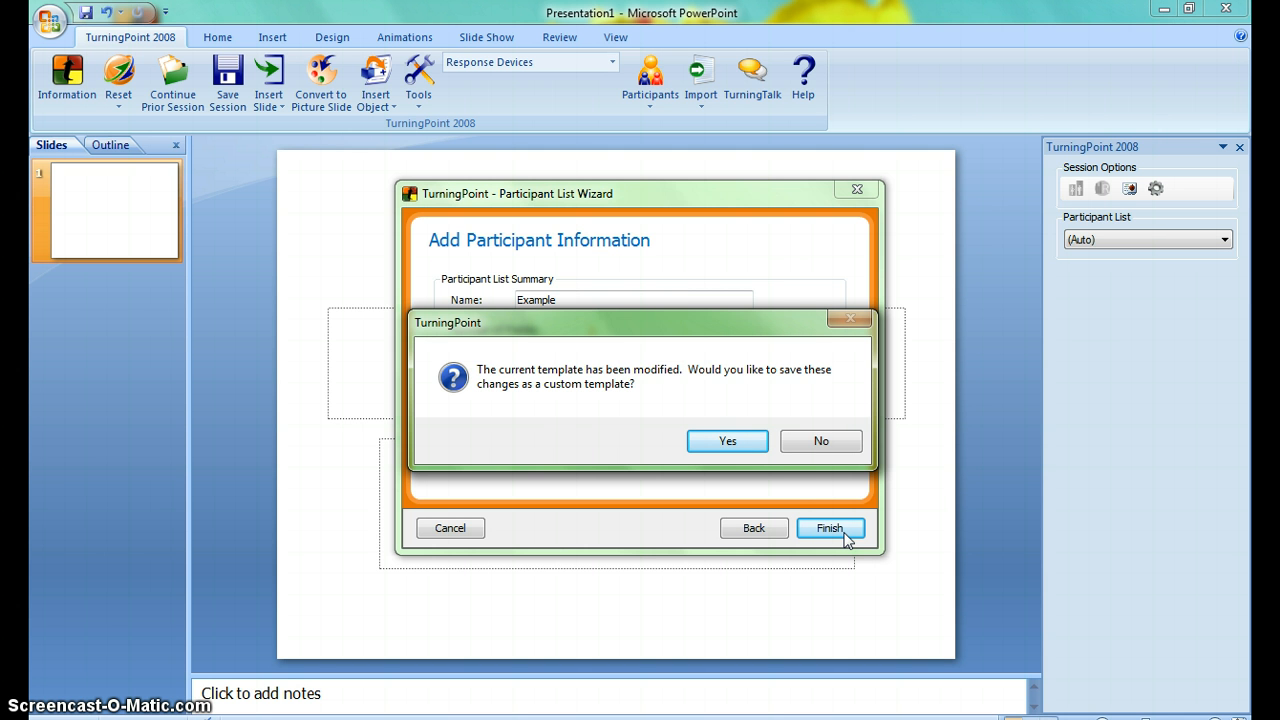
click(816, 444)
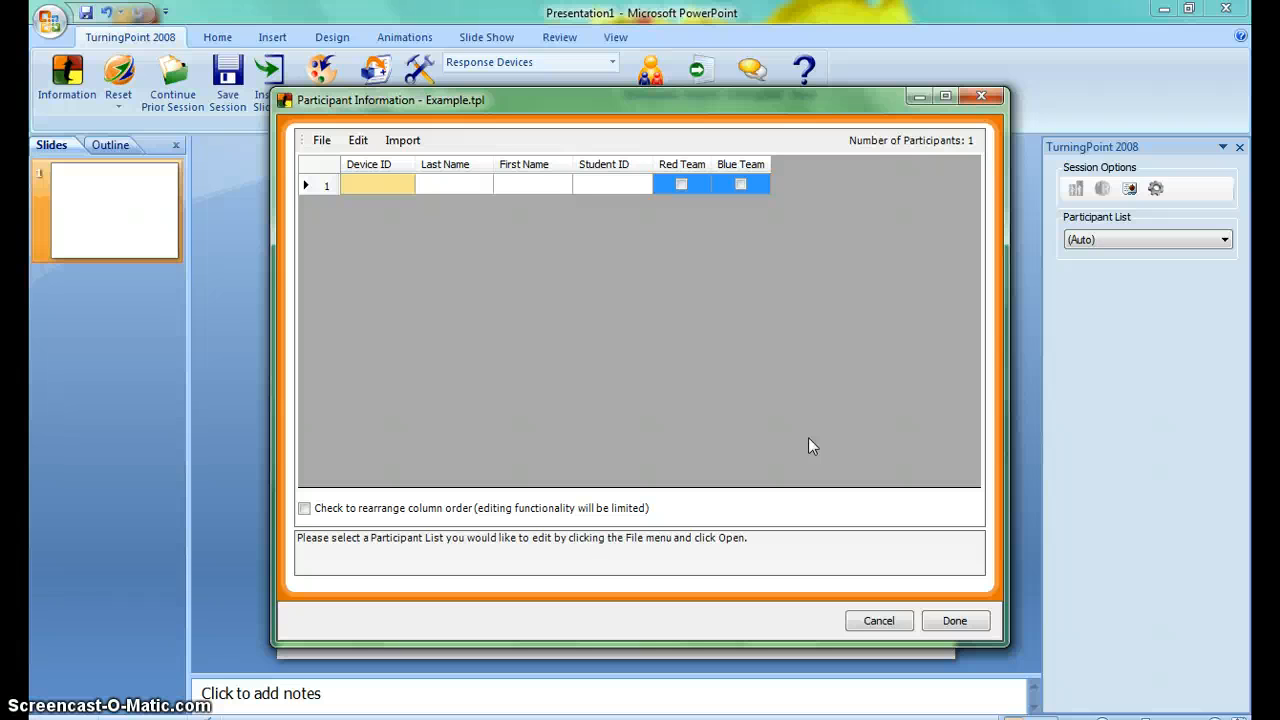
Fill in the first participant with Device ID 1, last name, first name and student ID, and assign them to Red Team.
click(369, 176)
text(1)
click(432, 186)
text(Smith)
click(432, 186)
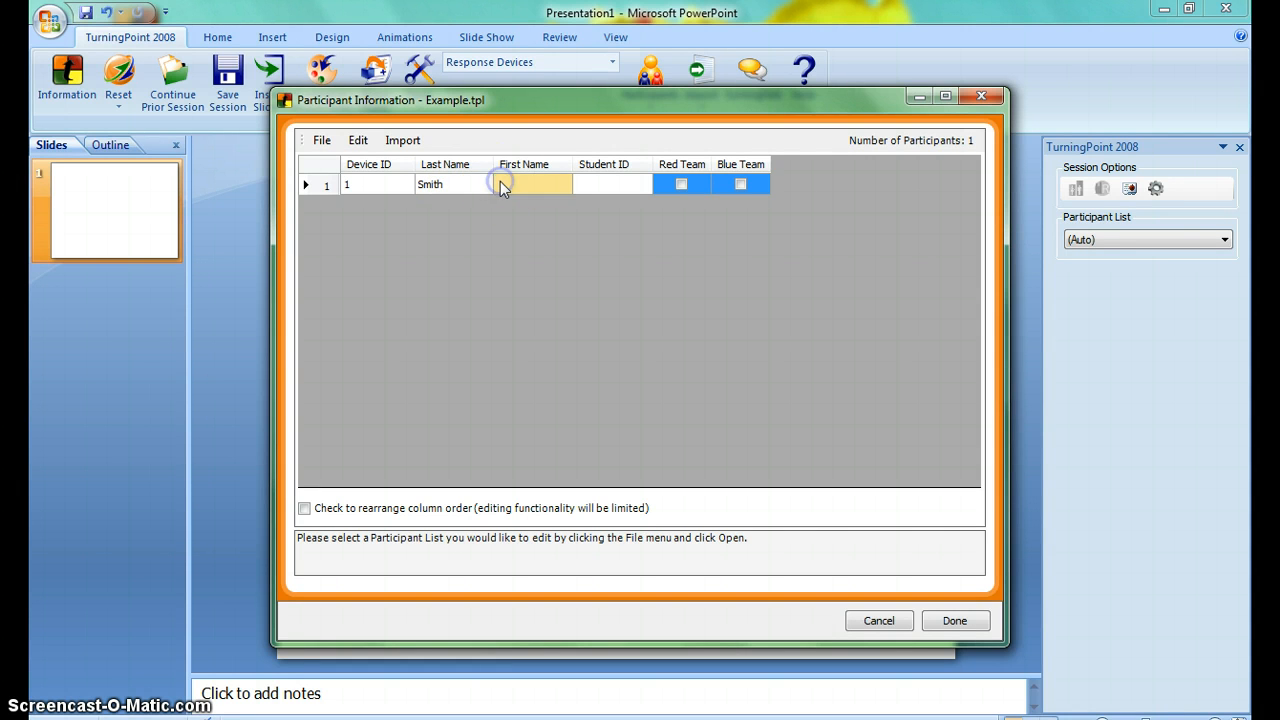
text(John)
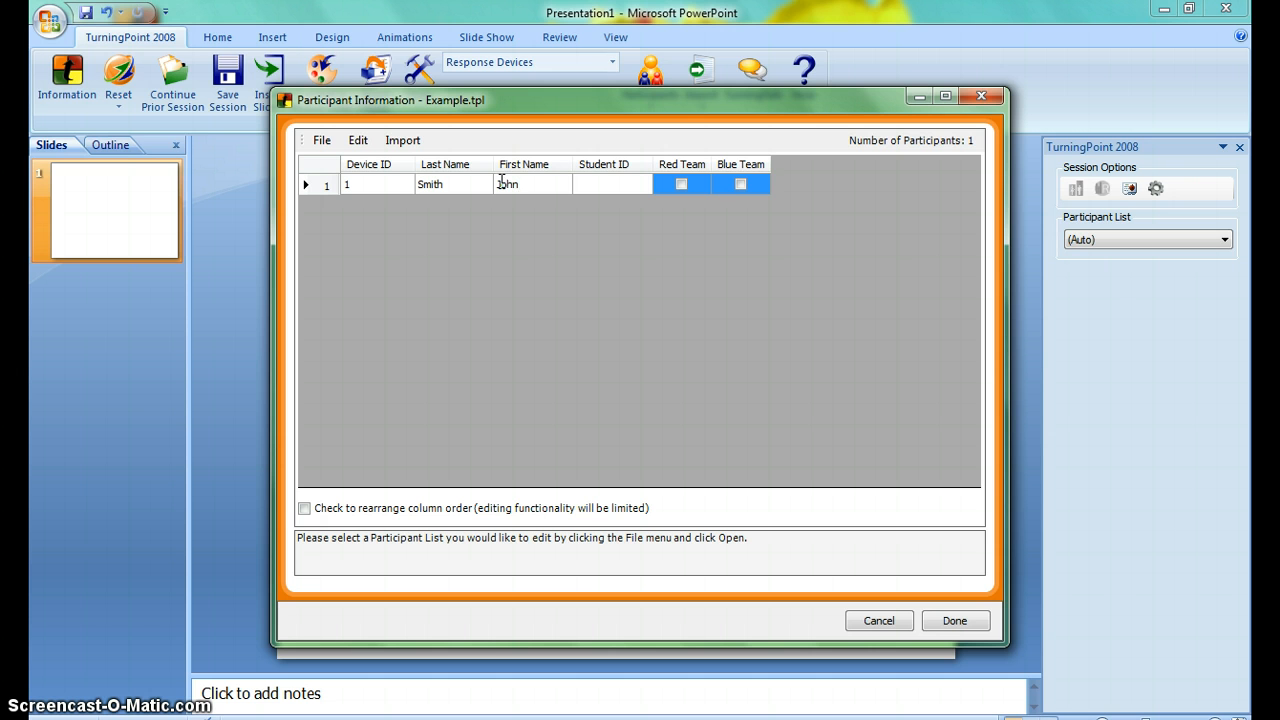
click(622, 180)
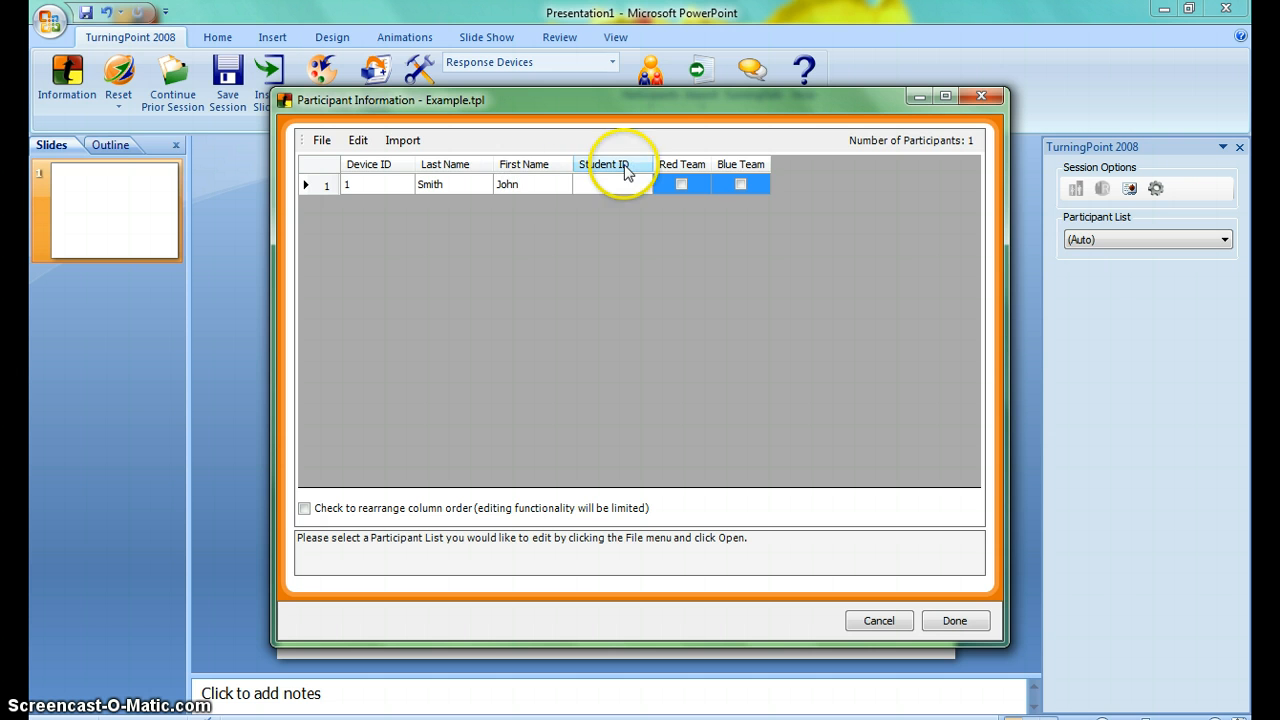
click(607, 182)
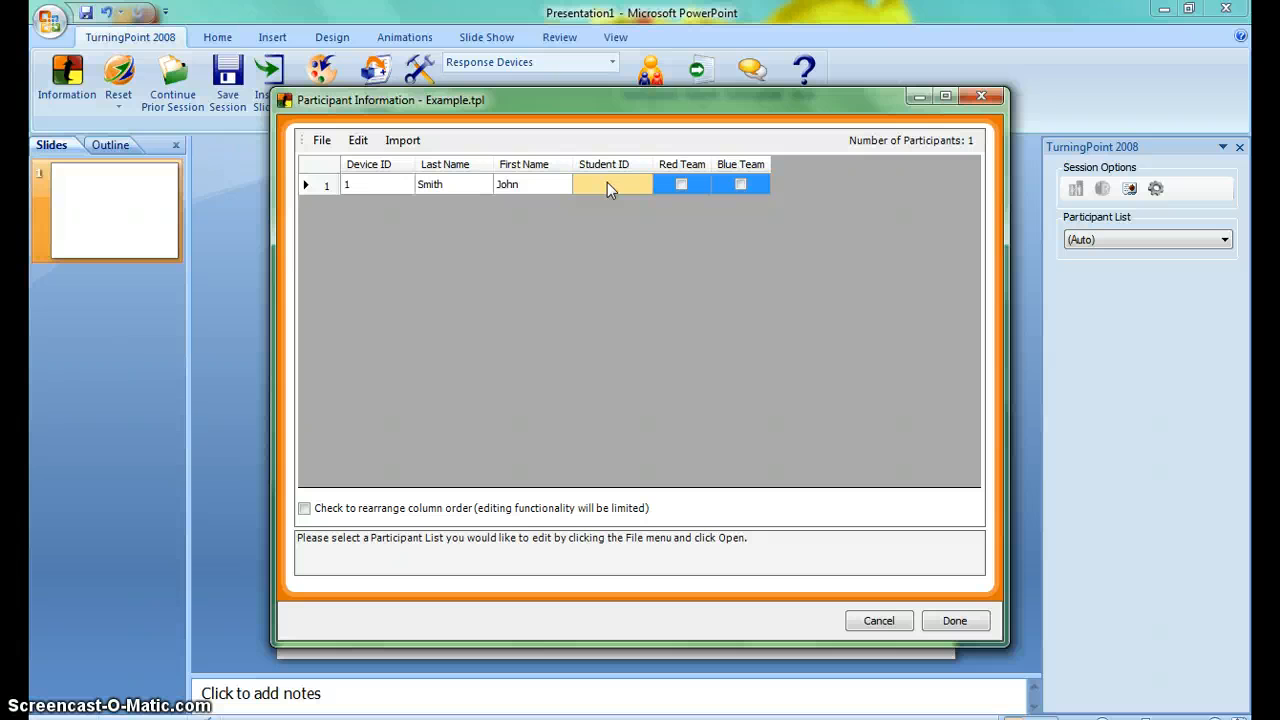
click(607, 182)
text(5236)
click(682, 184)
Add a second participant with Device ID 2, last name, first name and student ID, and assign them to Blue Team.
key(Return)
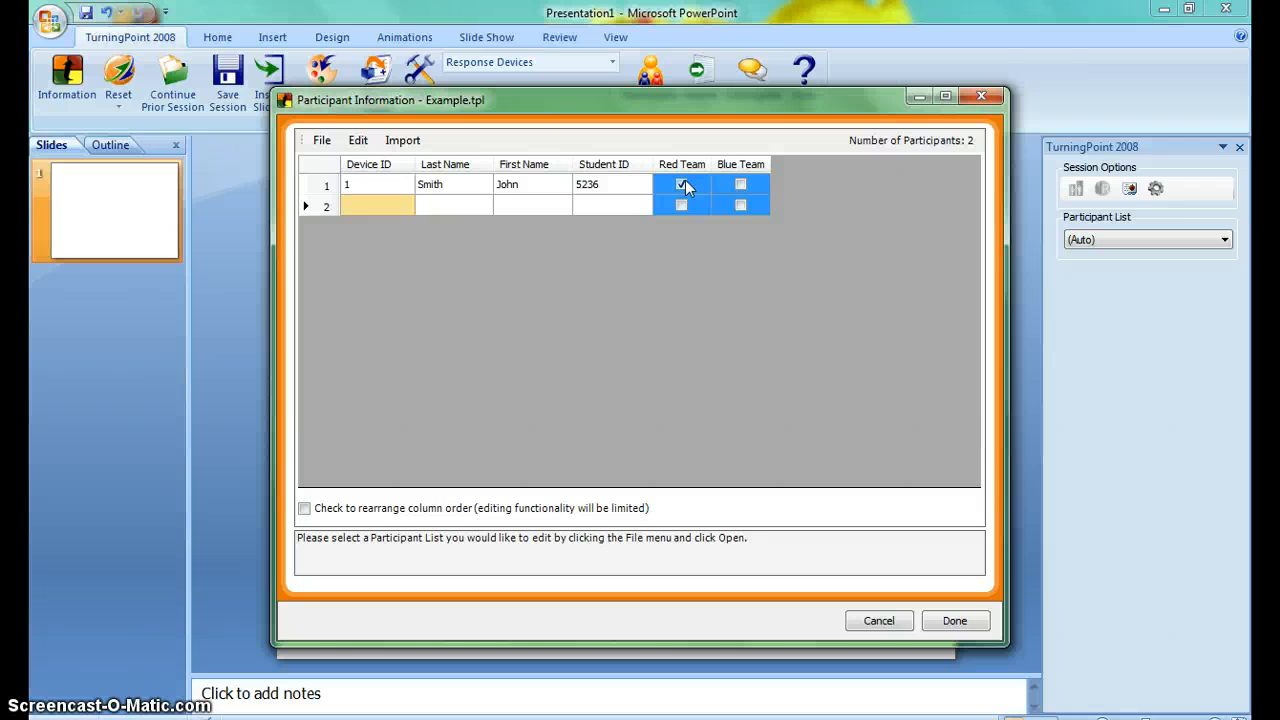
text(2)
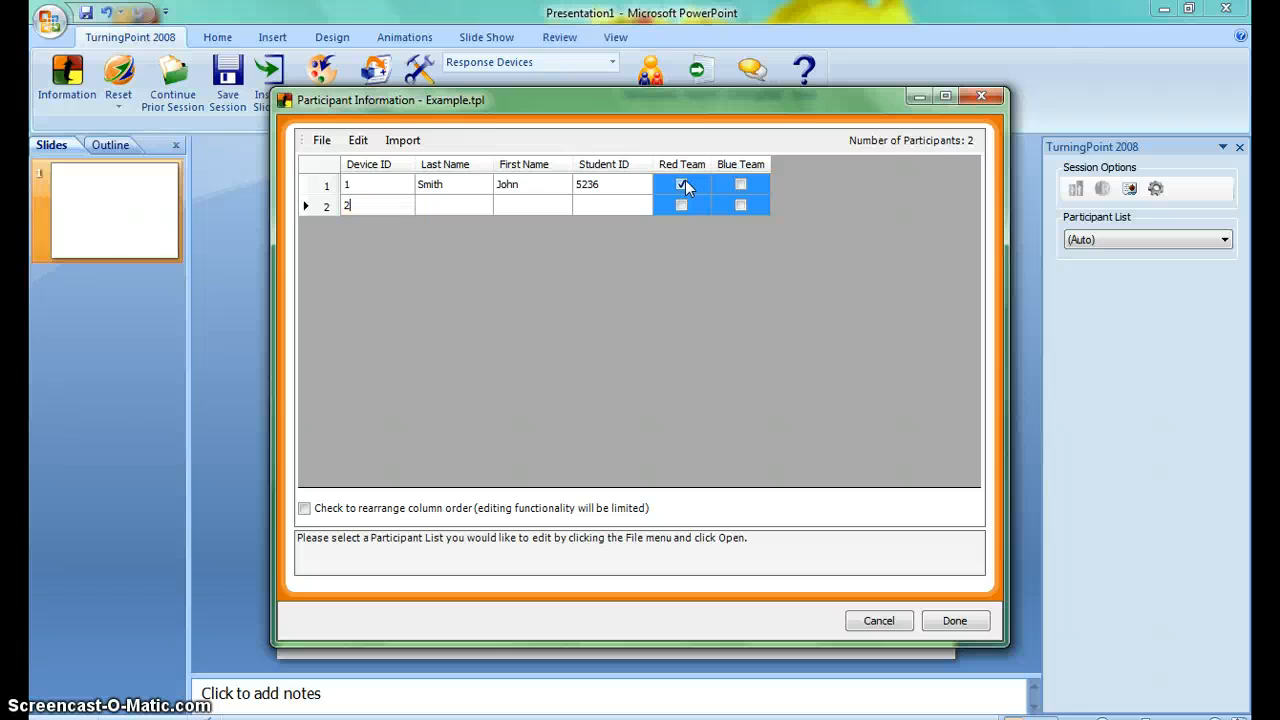
key(Tab)
text(jone)
key(BackSpace)
key(BackSpace)
key(BackSpace)
key(BackSpace)
text(Jones)
key(Tab)
text(Sally)
key(Tab)
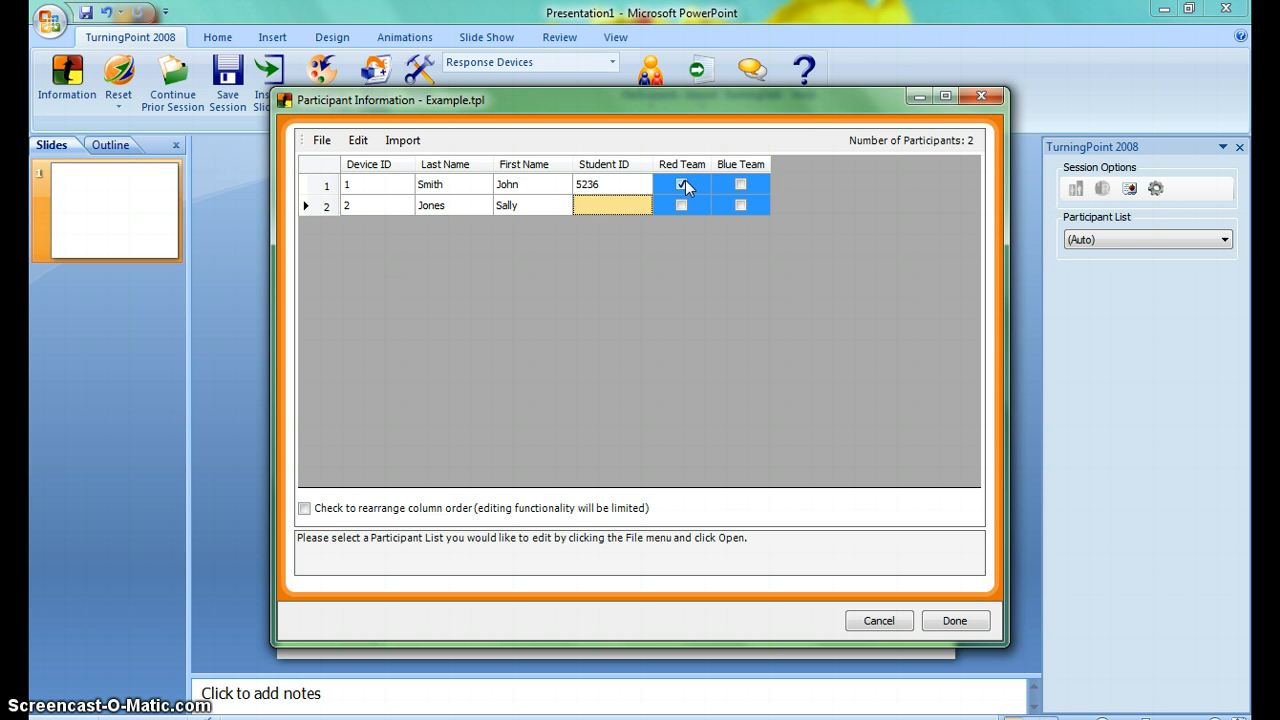
text(5238)
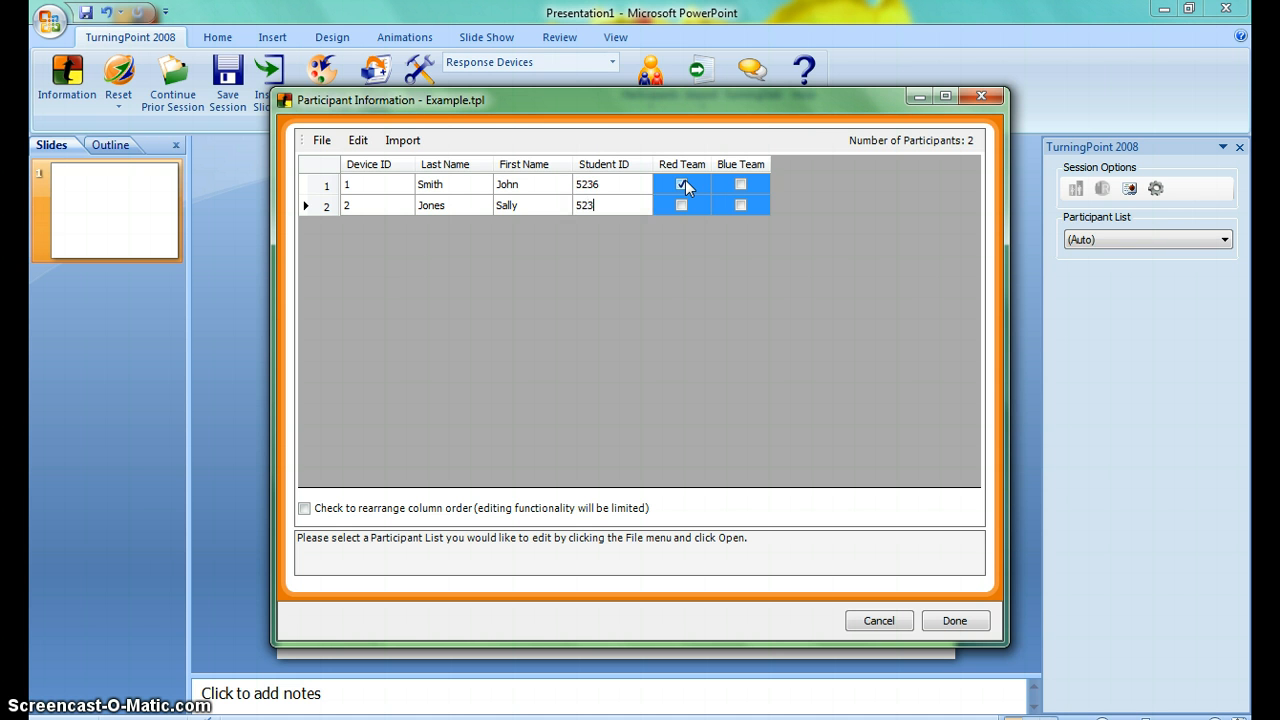
click(740, 205)
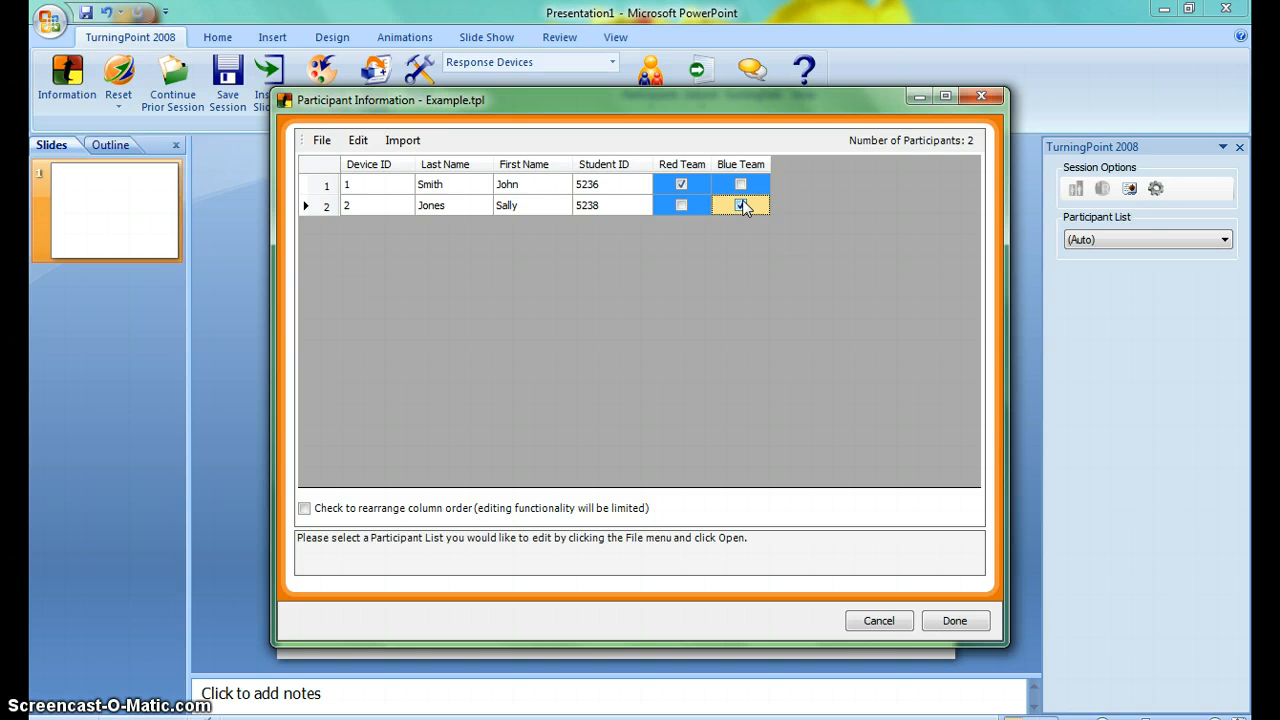
Add a third participant with Device ID 3, last name, first name and student ID, and assign them to Blue Team.
key(Tab)
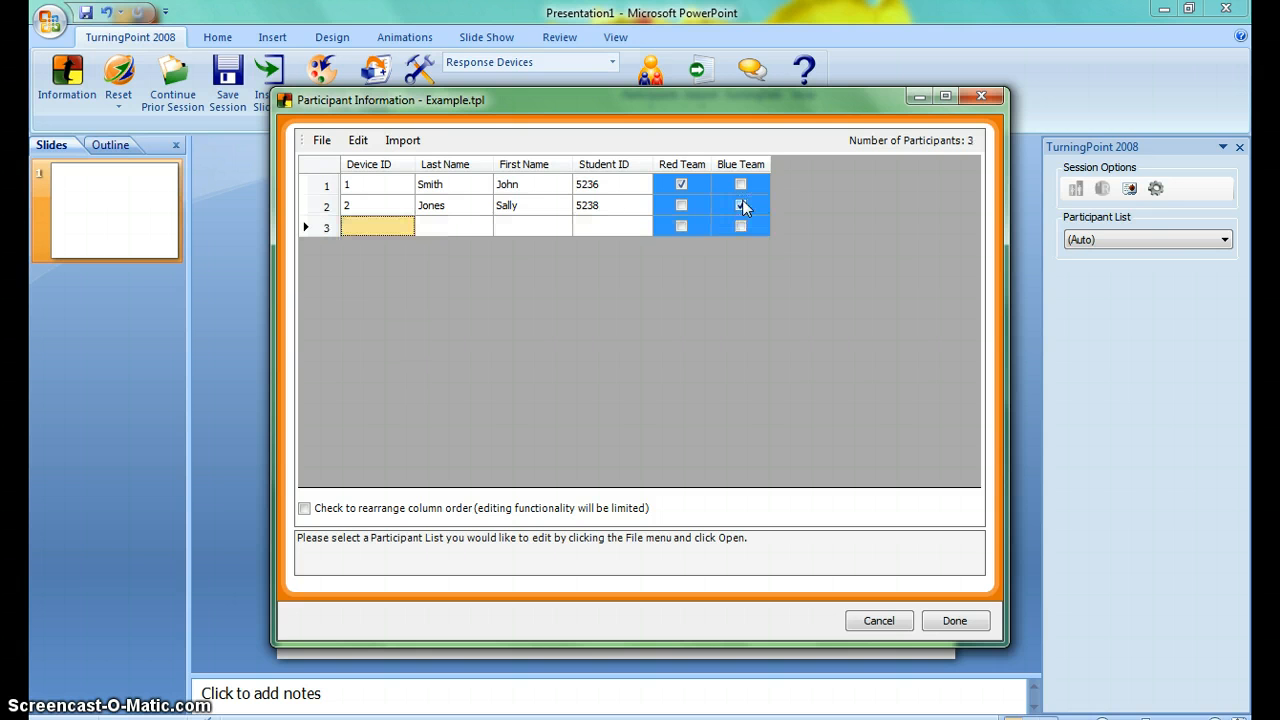
text(3)
key(Tab)
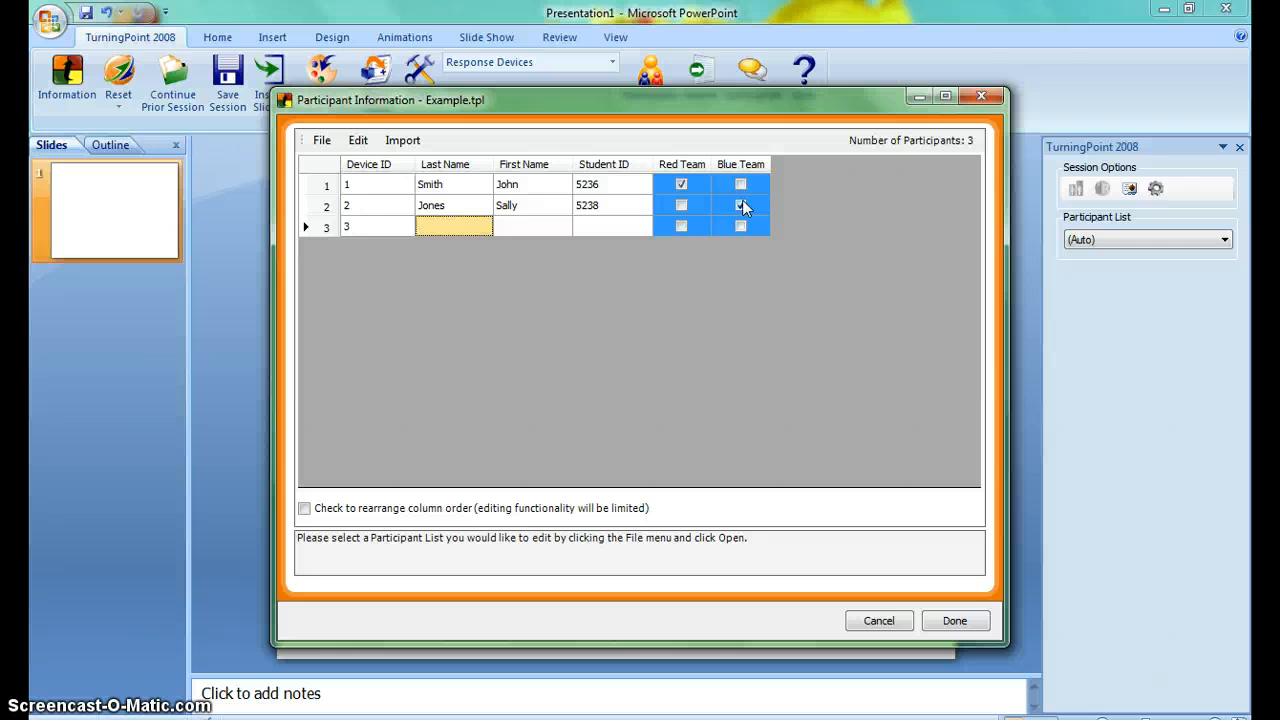
text(White)
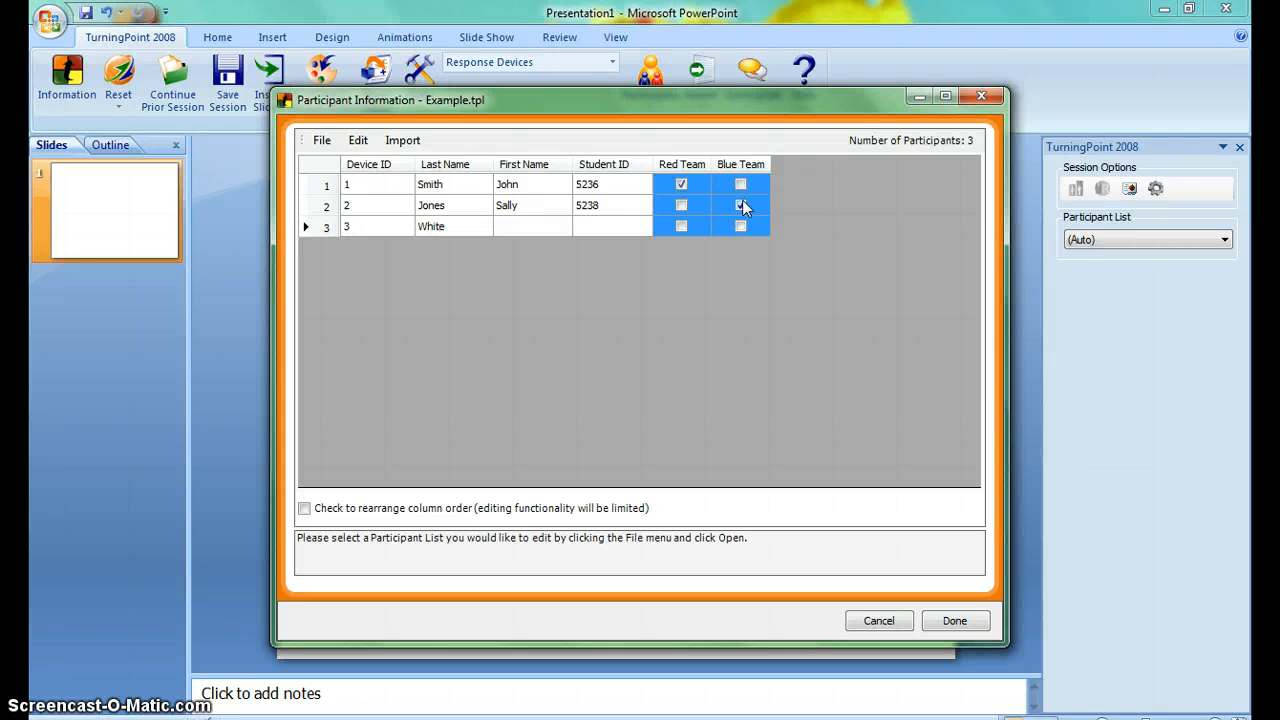
key(Tab)
text(Matt)
key(Tab)
text(5232)
key(Tab)
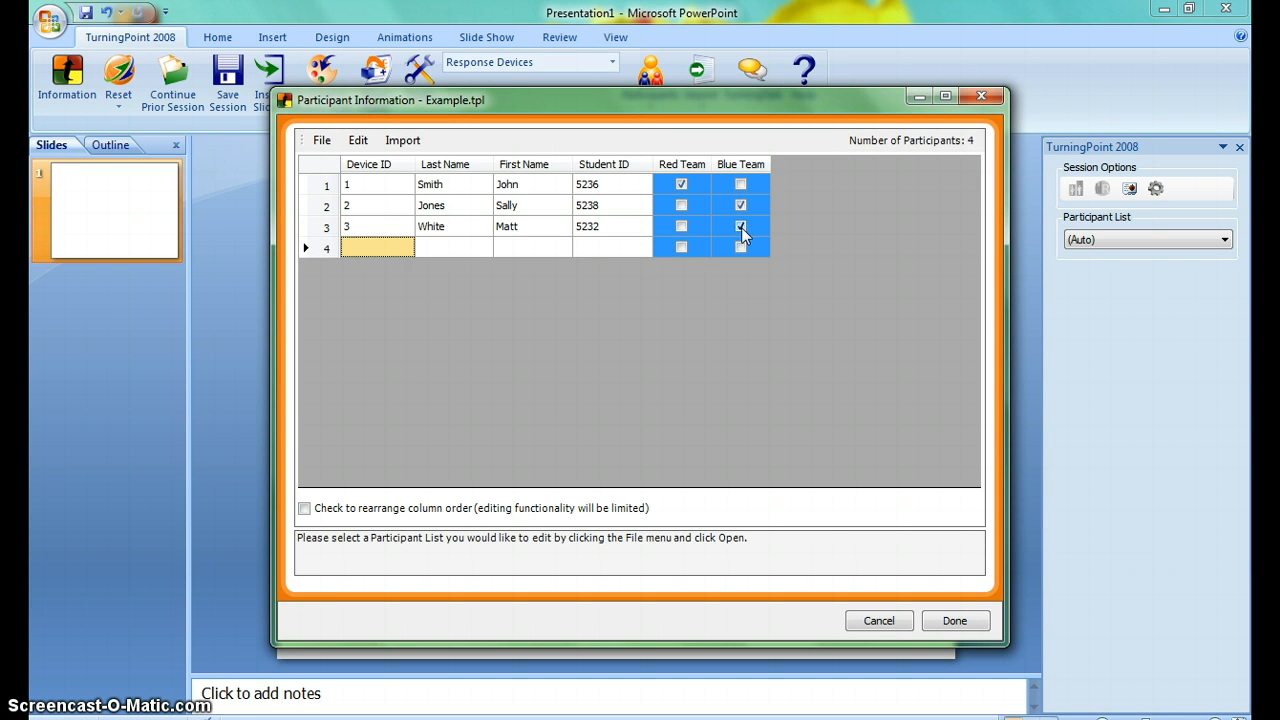
Add a fourth participant with Device ID 4, last name, first name and student ID, and assign them to Red Team.
text(Johnson)
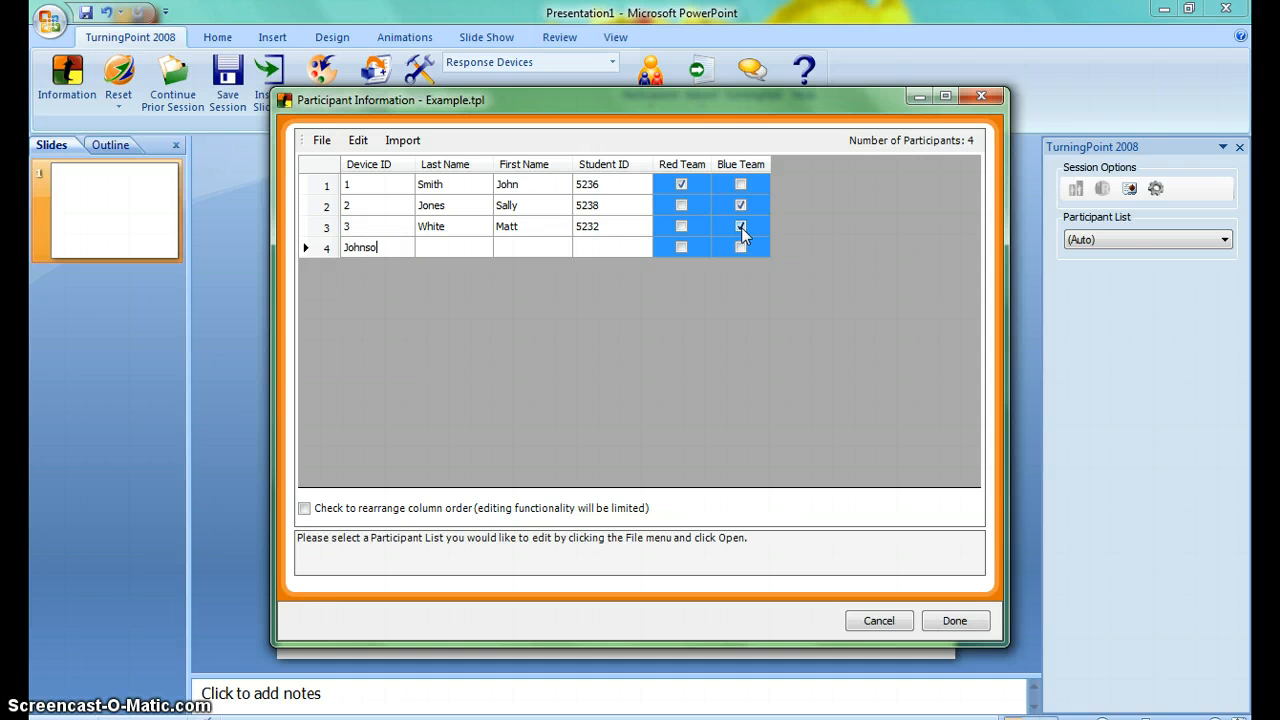
key(BackSpace)
key(BackSpace)
key(BackSpace)
key(BackSpace)
key(BackSpace)
key(BackSpace)
key(BackSpace)
text(4)
key(Tab)
text(Johnson)
key(Tab)
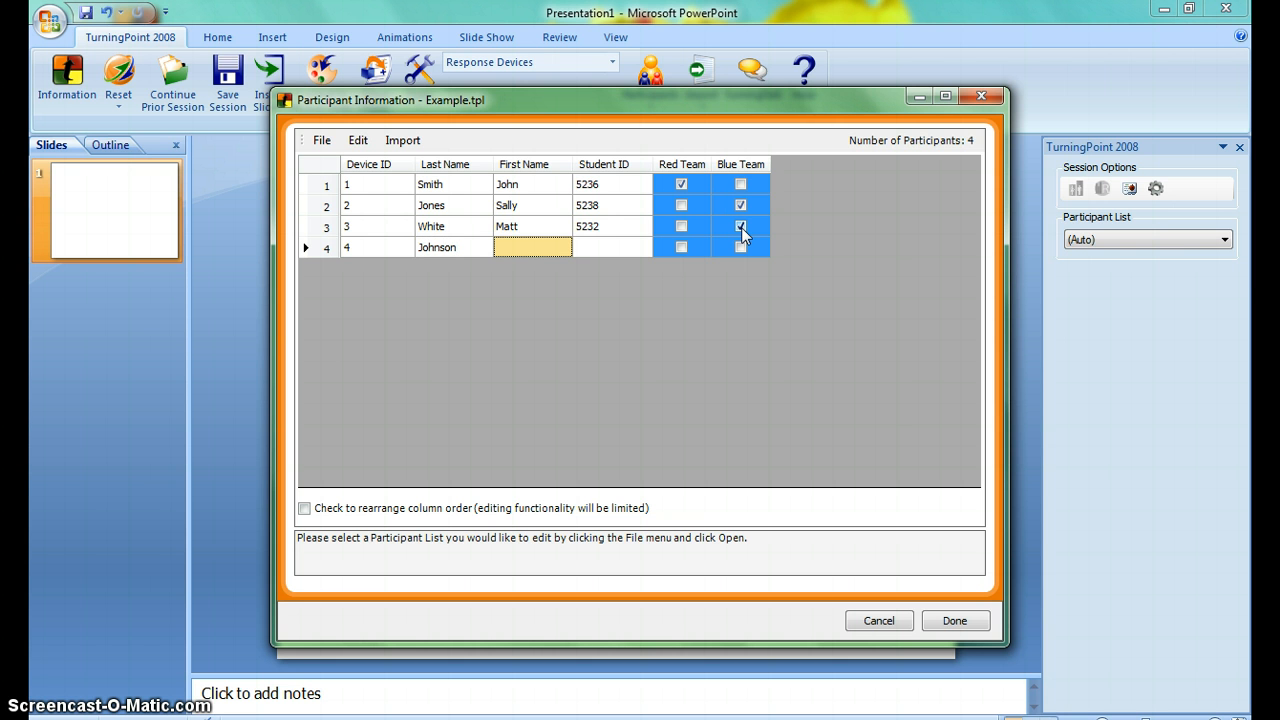
text(Chris)
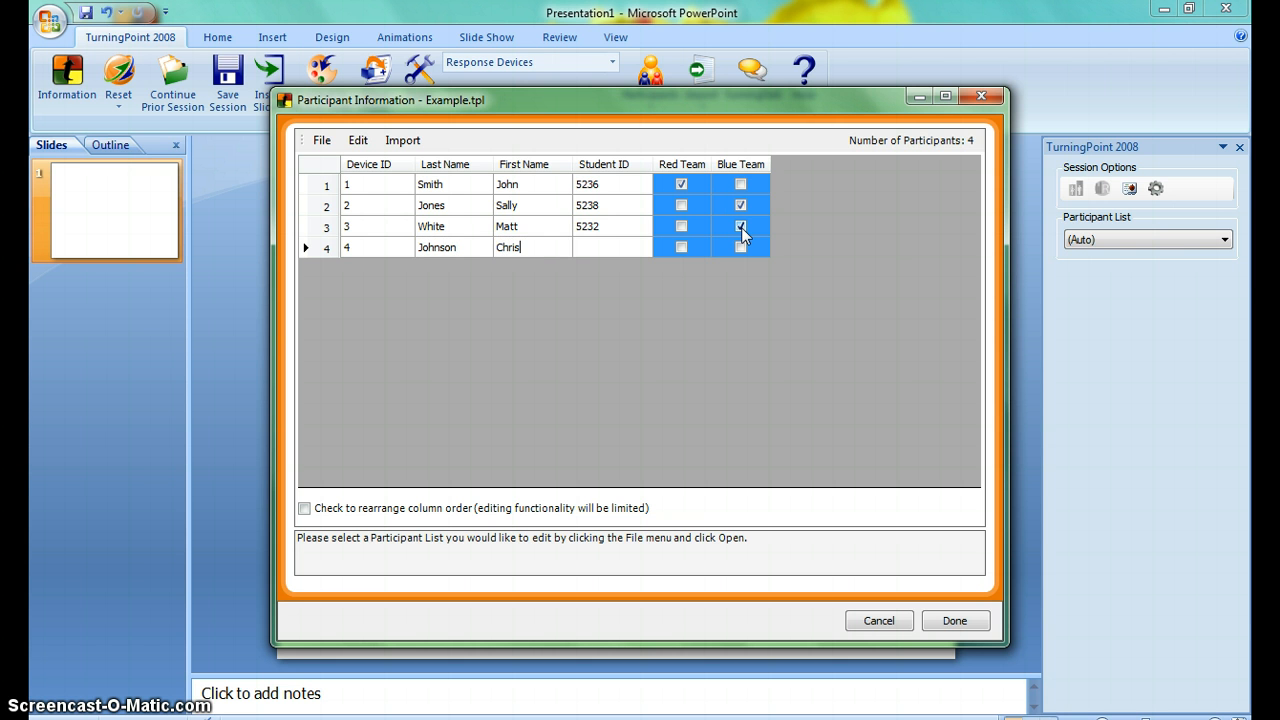
key(Tab)
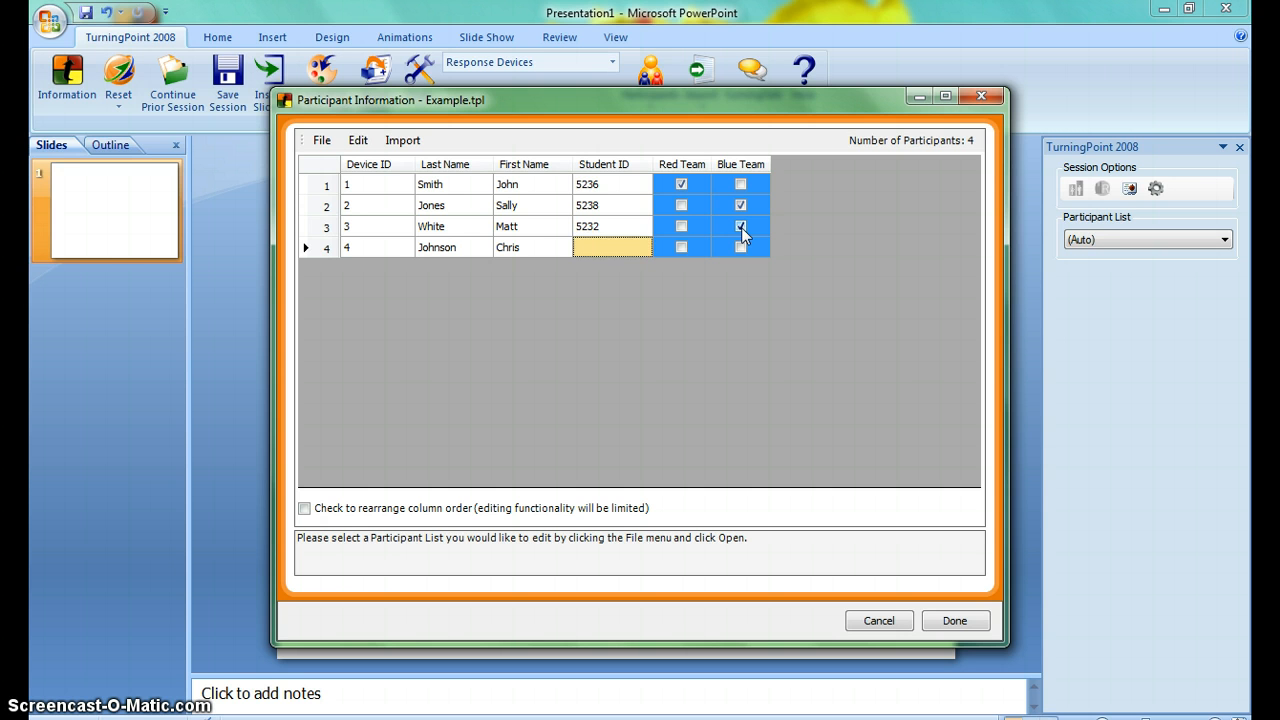
text(523)
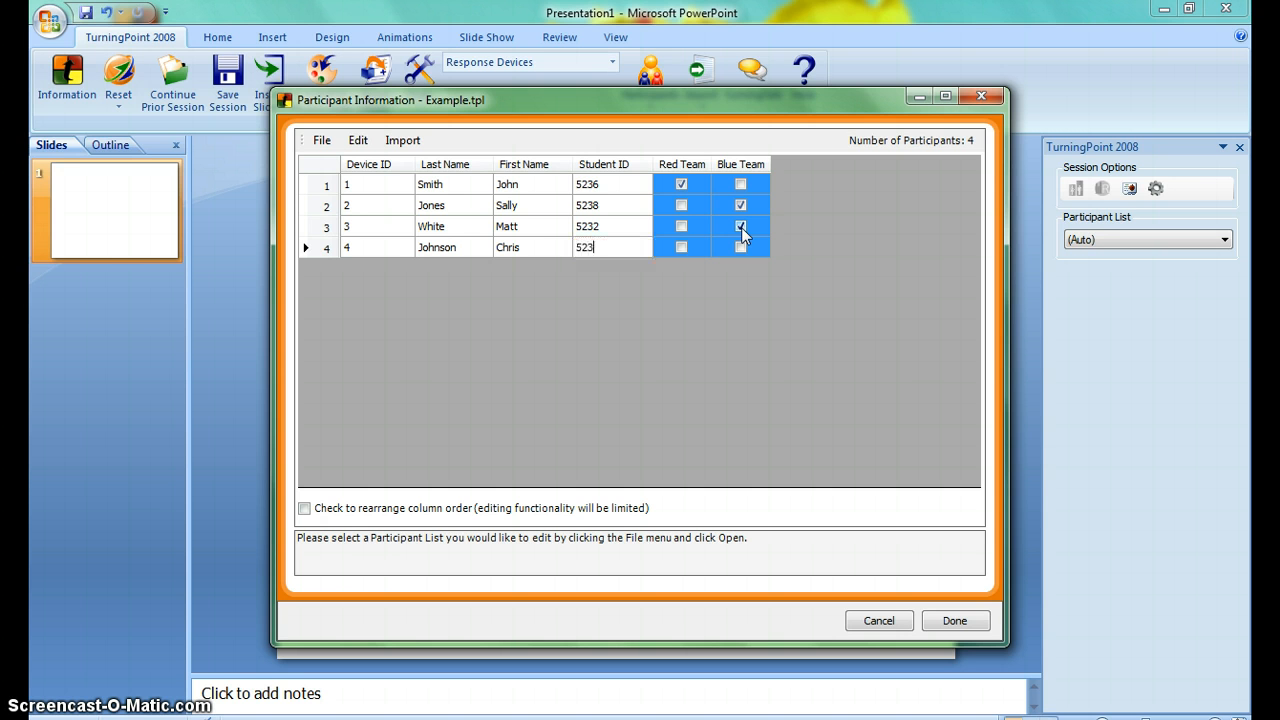
text(5)
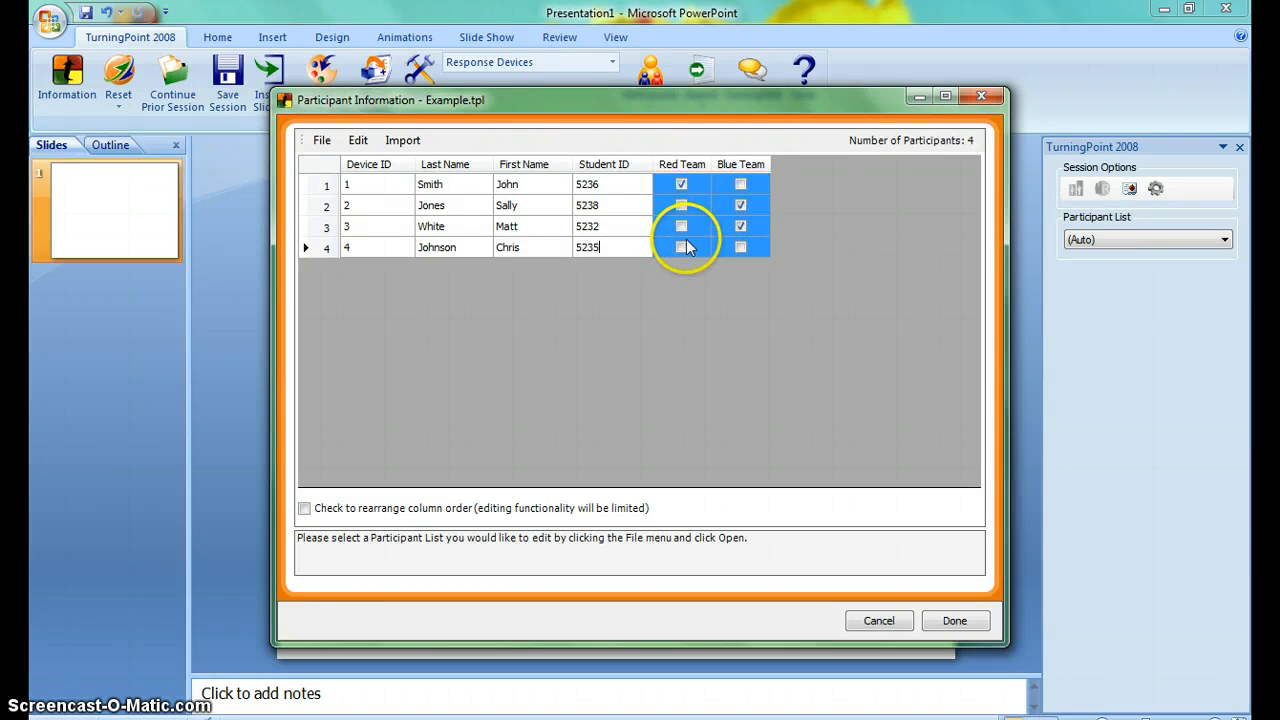
key(Return)
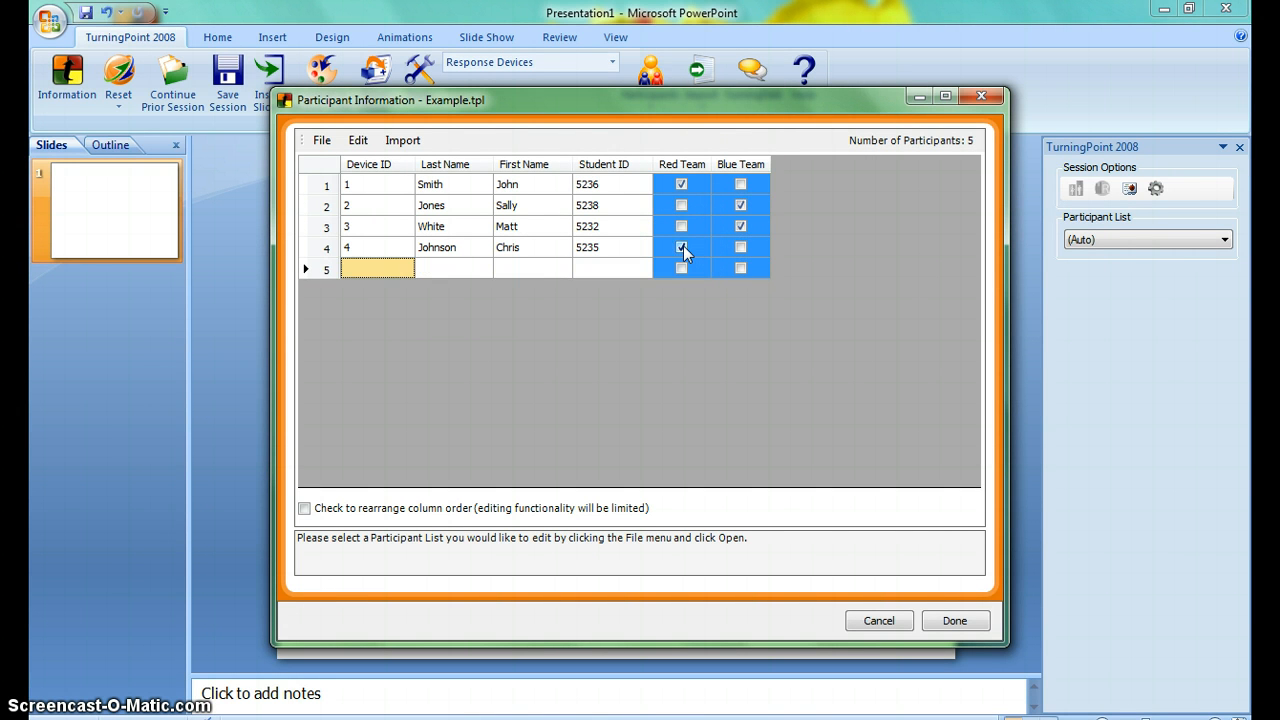
Add a fifth participant with Device ID 5, names and student ID in Red Team, and finish editing the participant list.
text(5)
key(Tab)
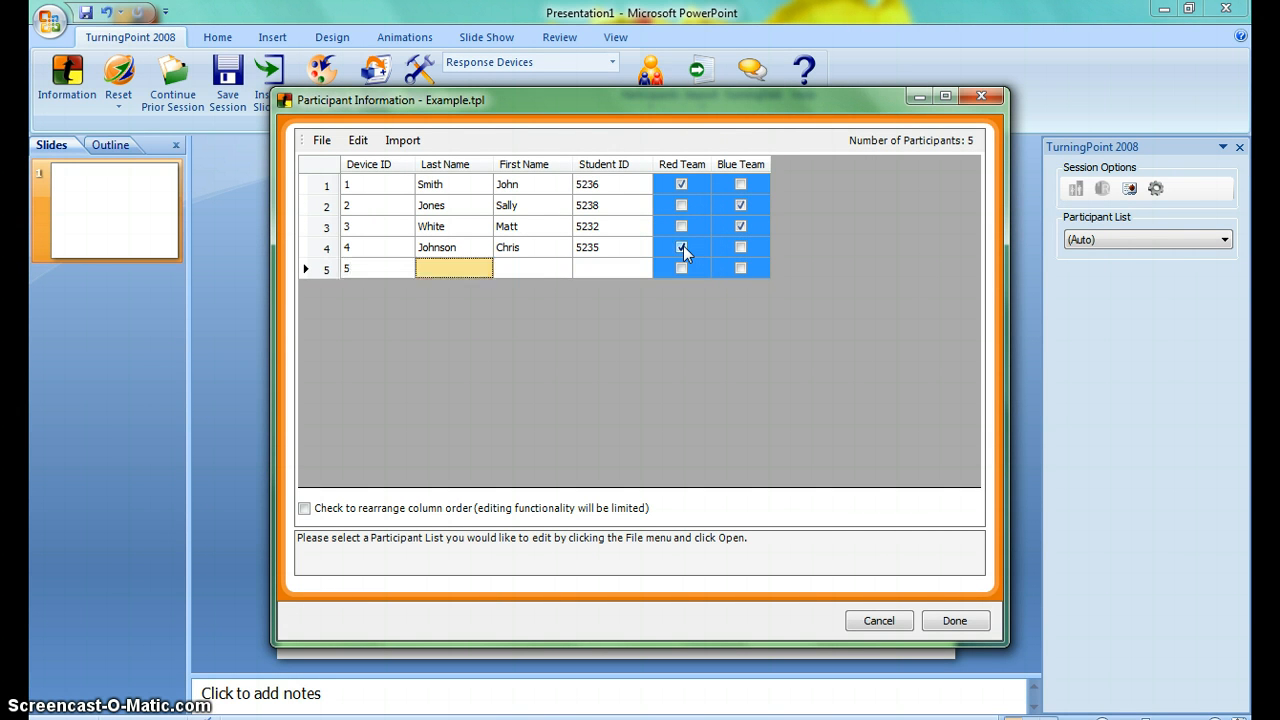
text(R)
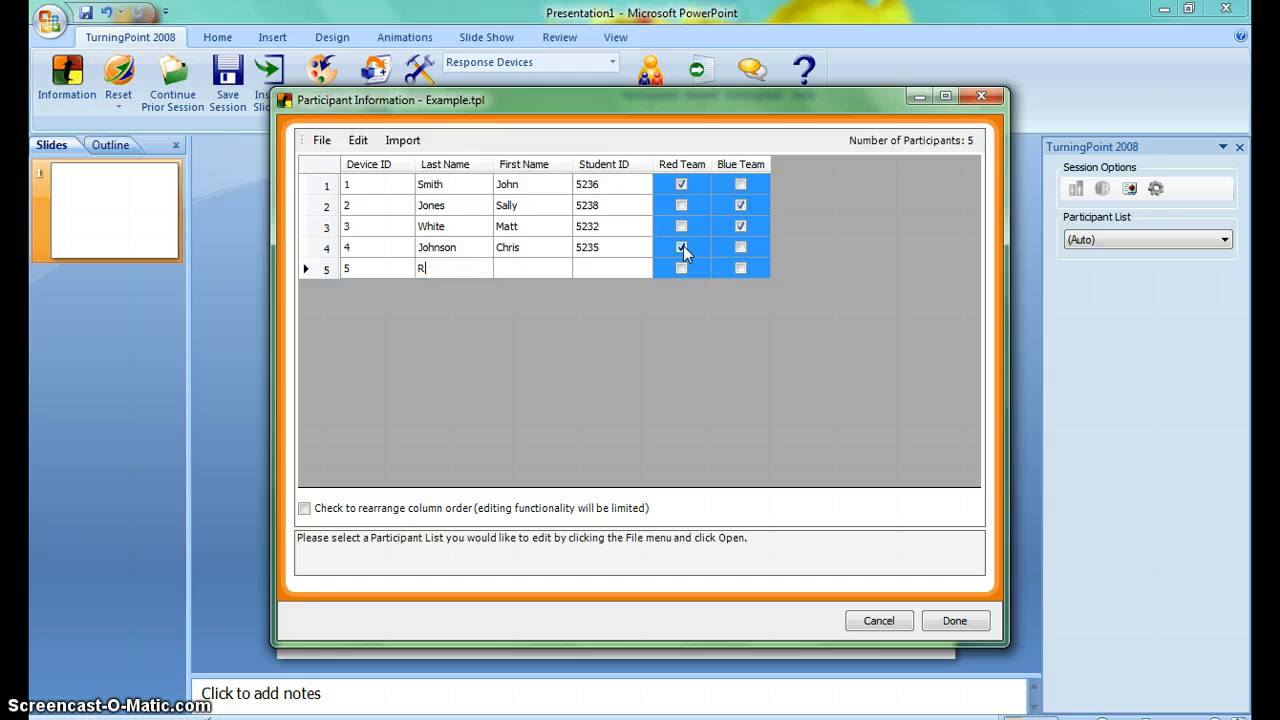
text(odgers)
key(Tab)
text(K)
text(lly)
key(Tab)
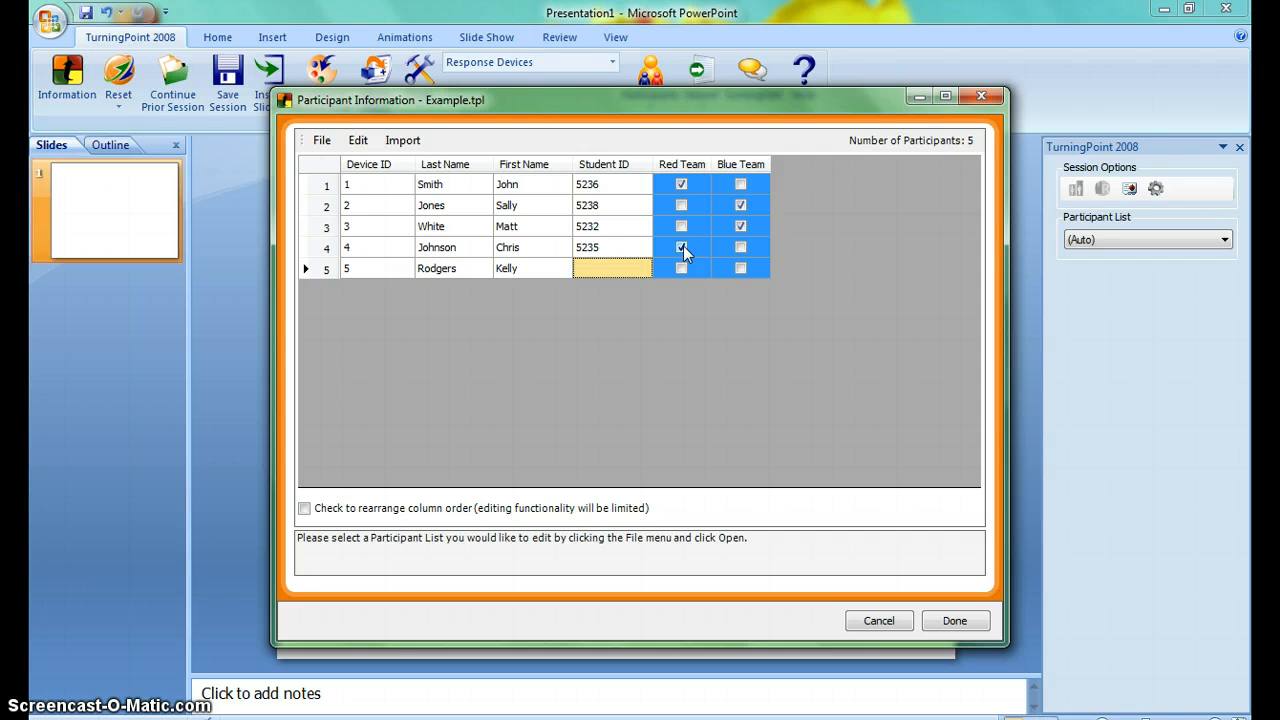
text(523)
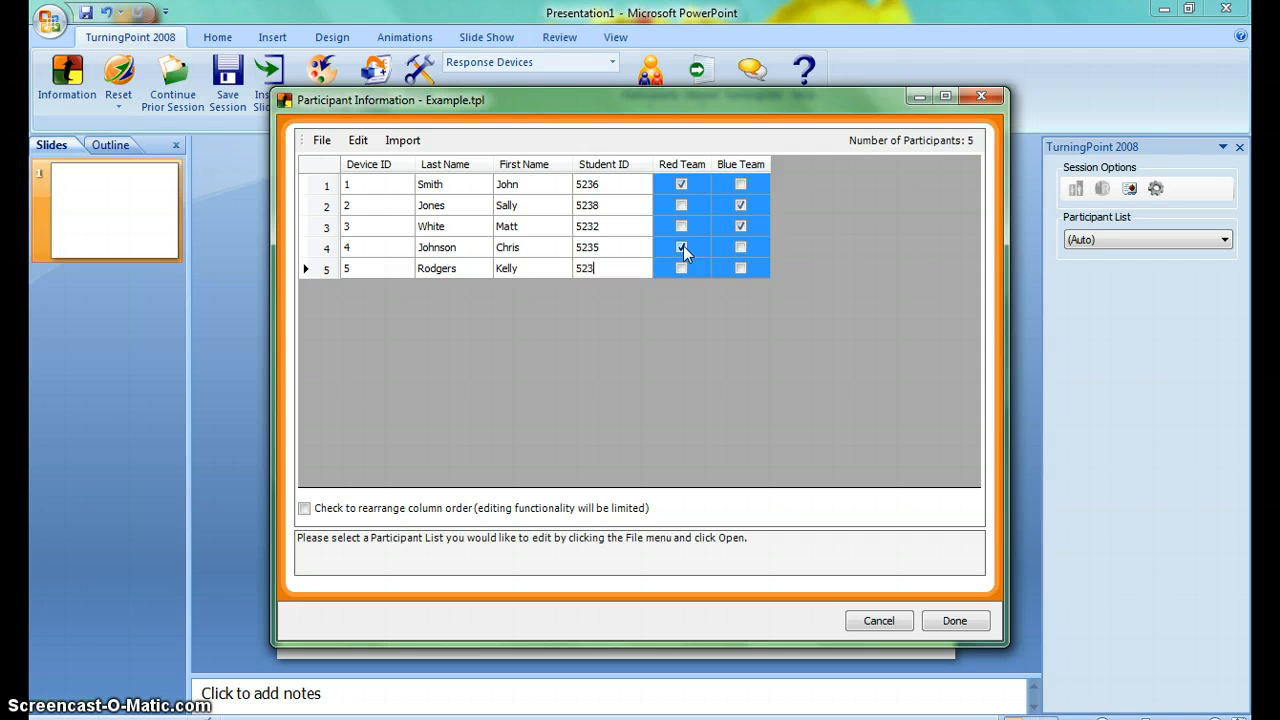
text(1)
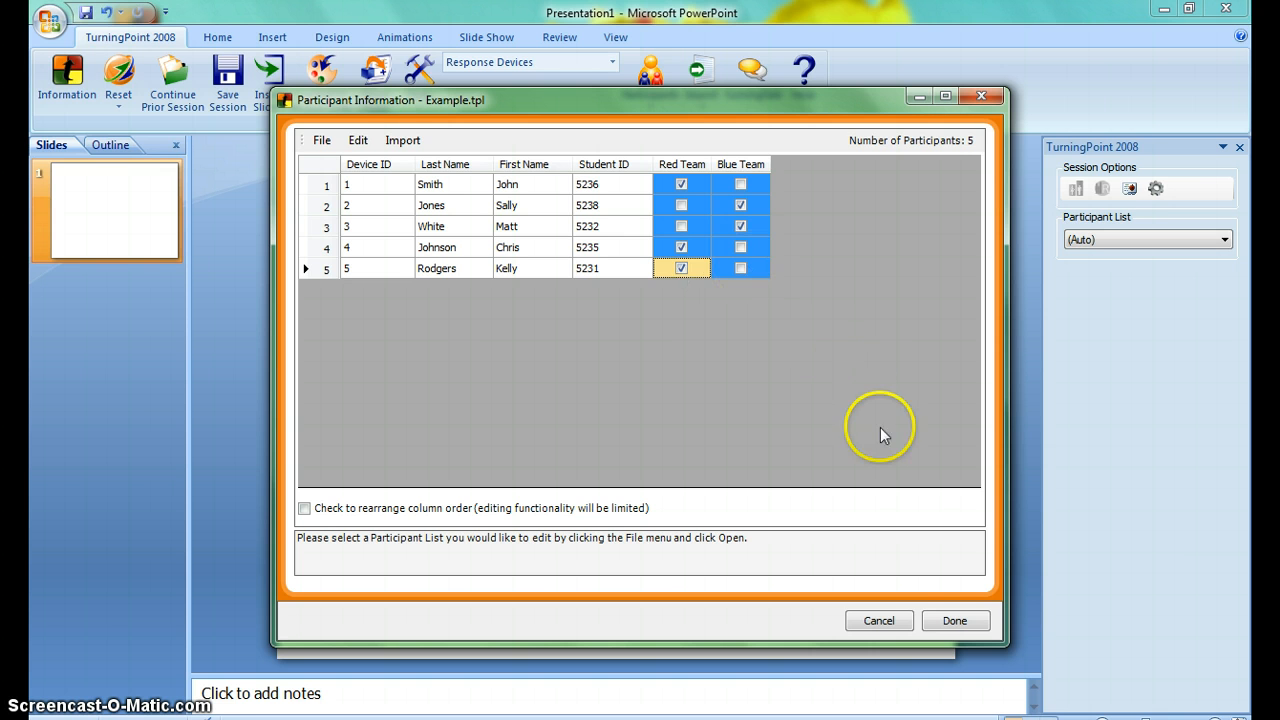
click(968, 621)
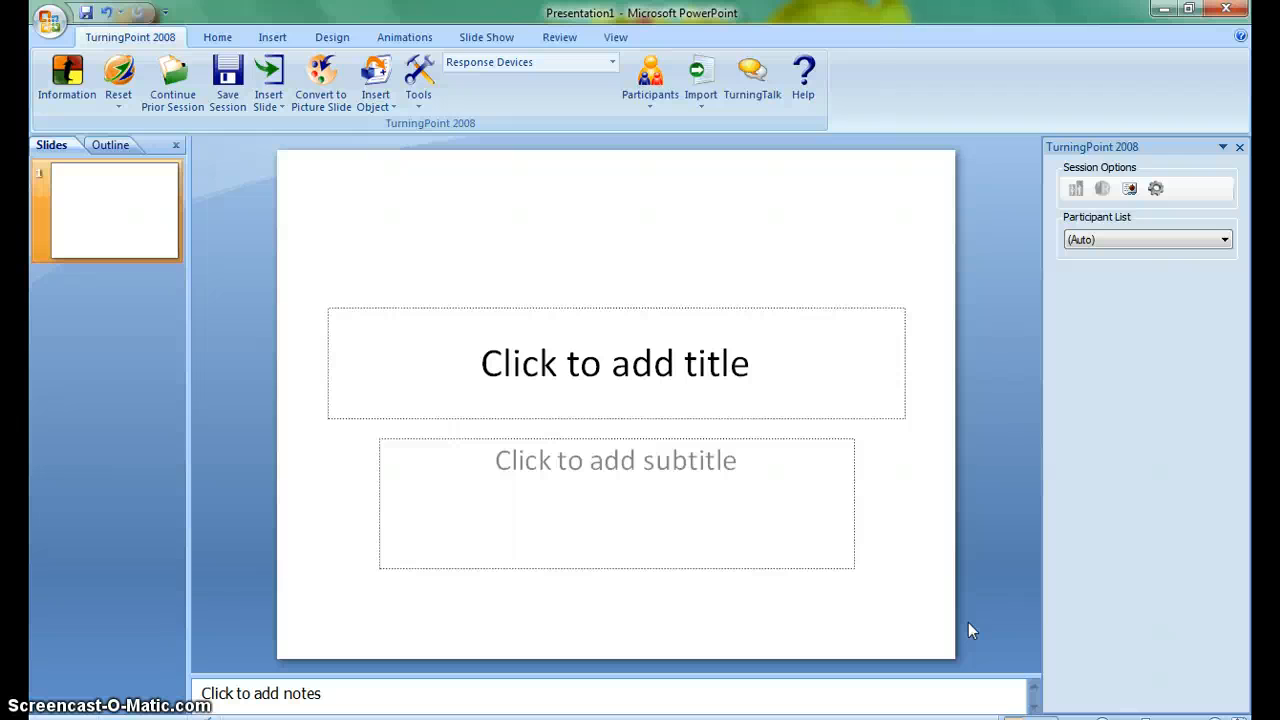
Open the existing presentation named video from the Desktop.
click(58, 28)
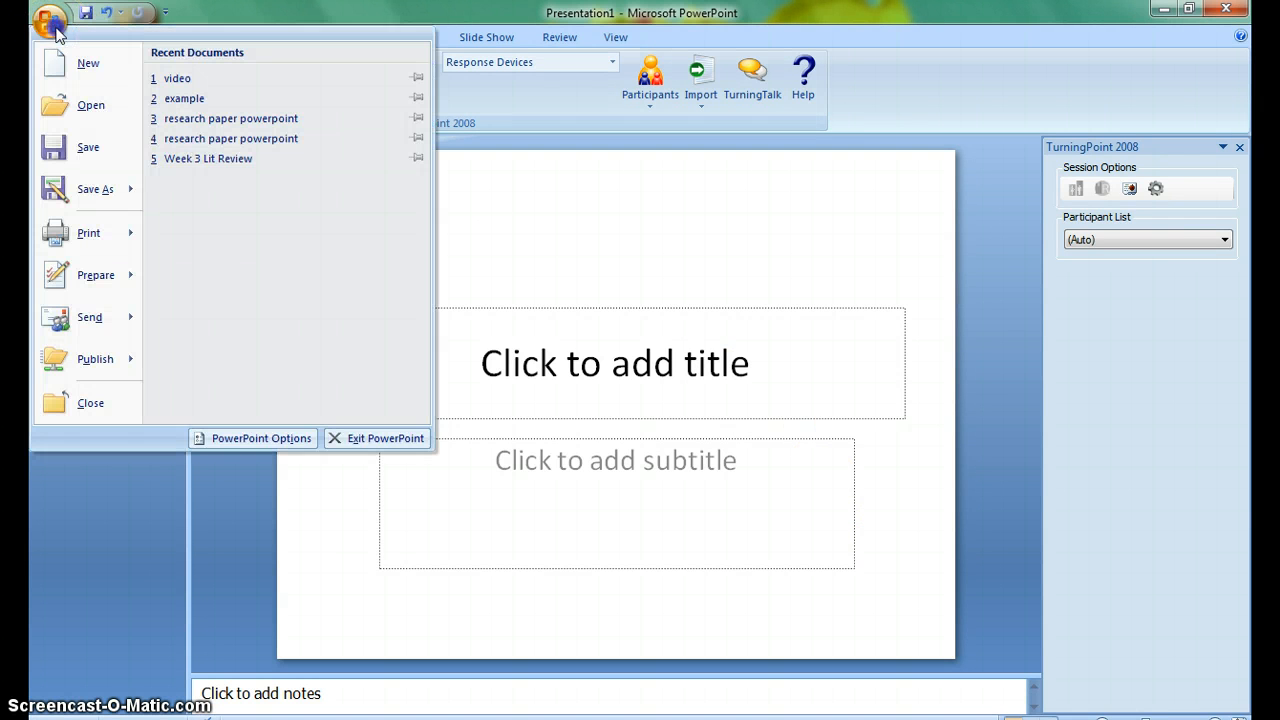
click(91, 106)
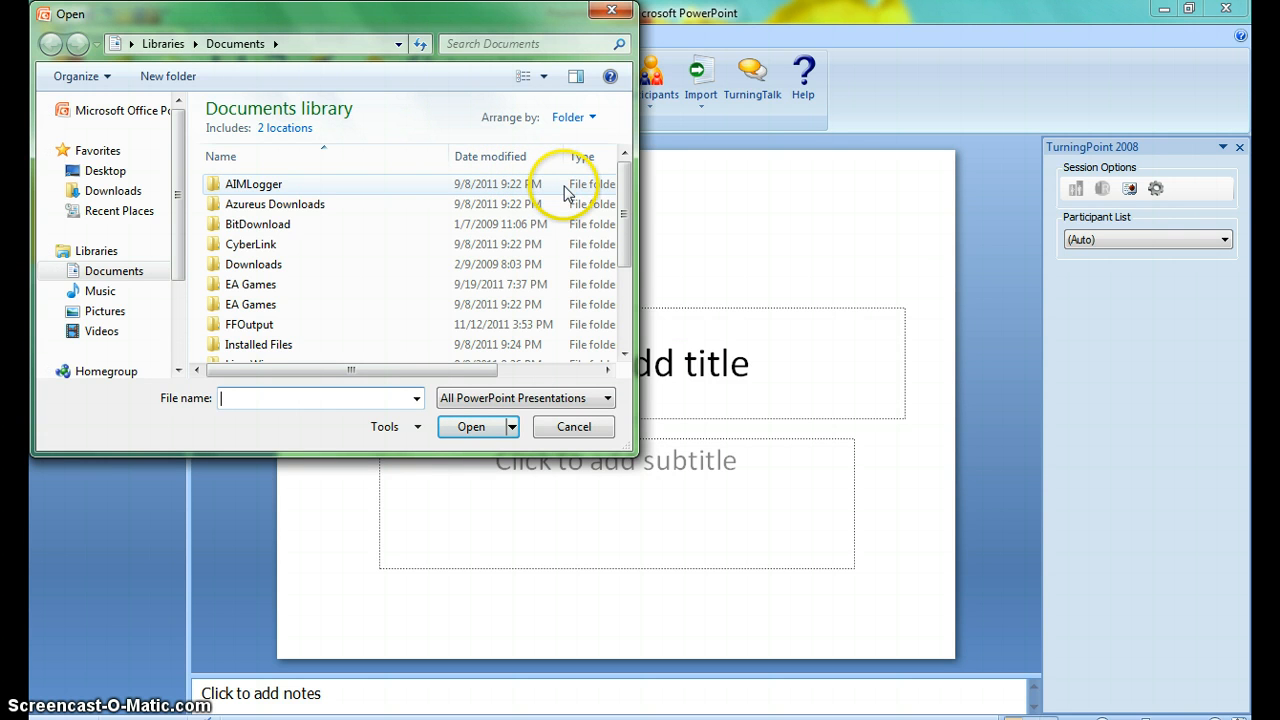
click(116, 171)
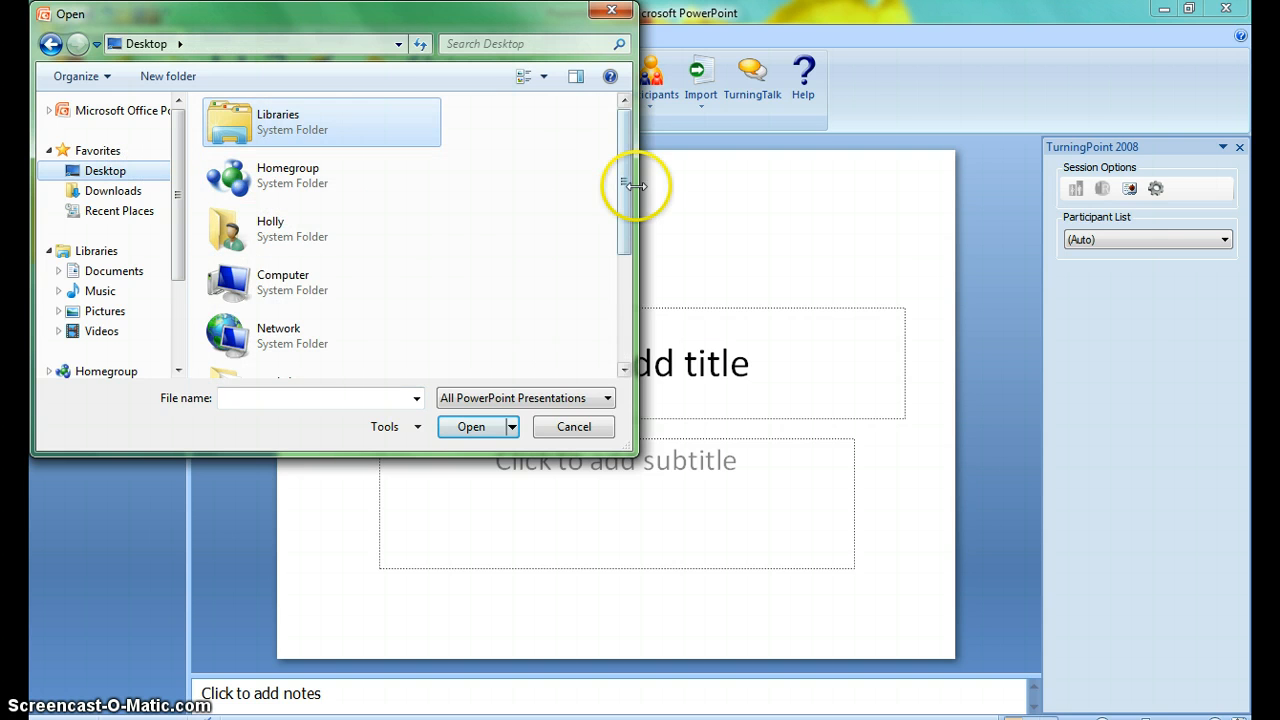
drag(622, 187, 645, 292)
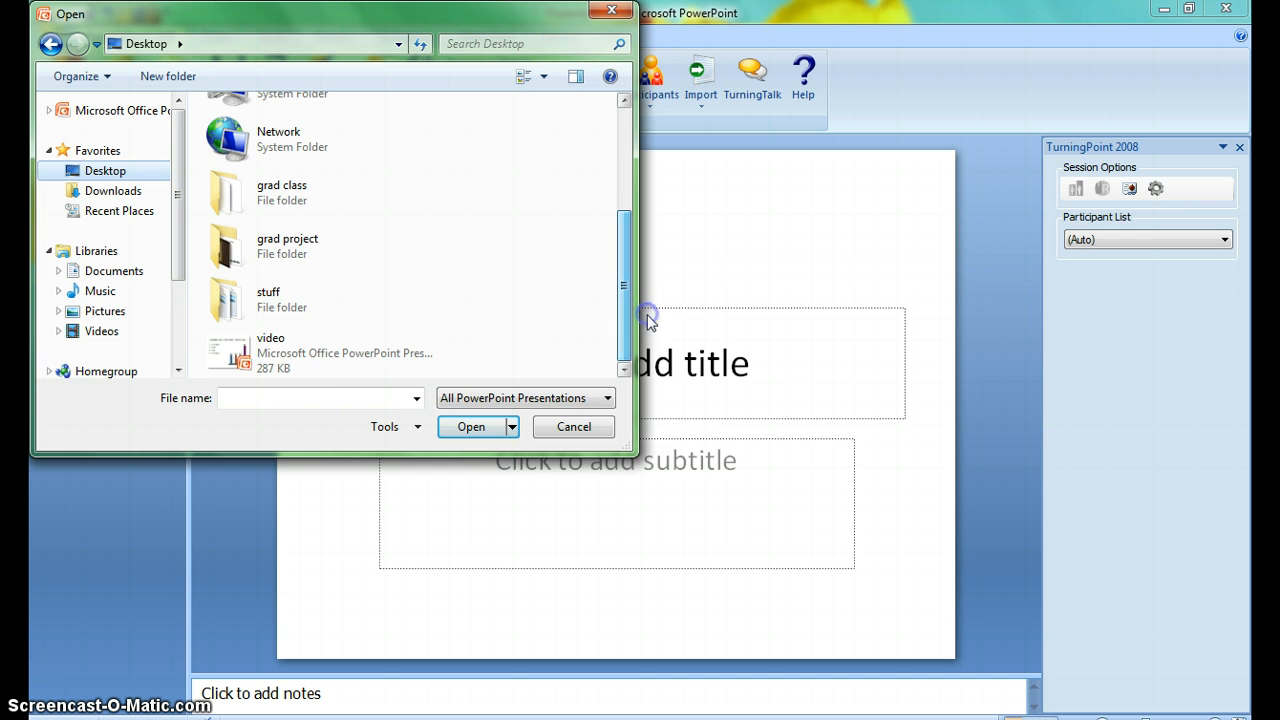
double_click(322, 366)
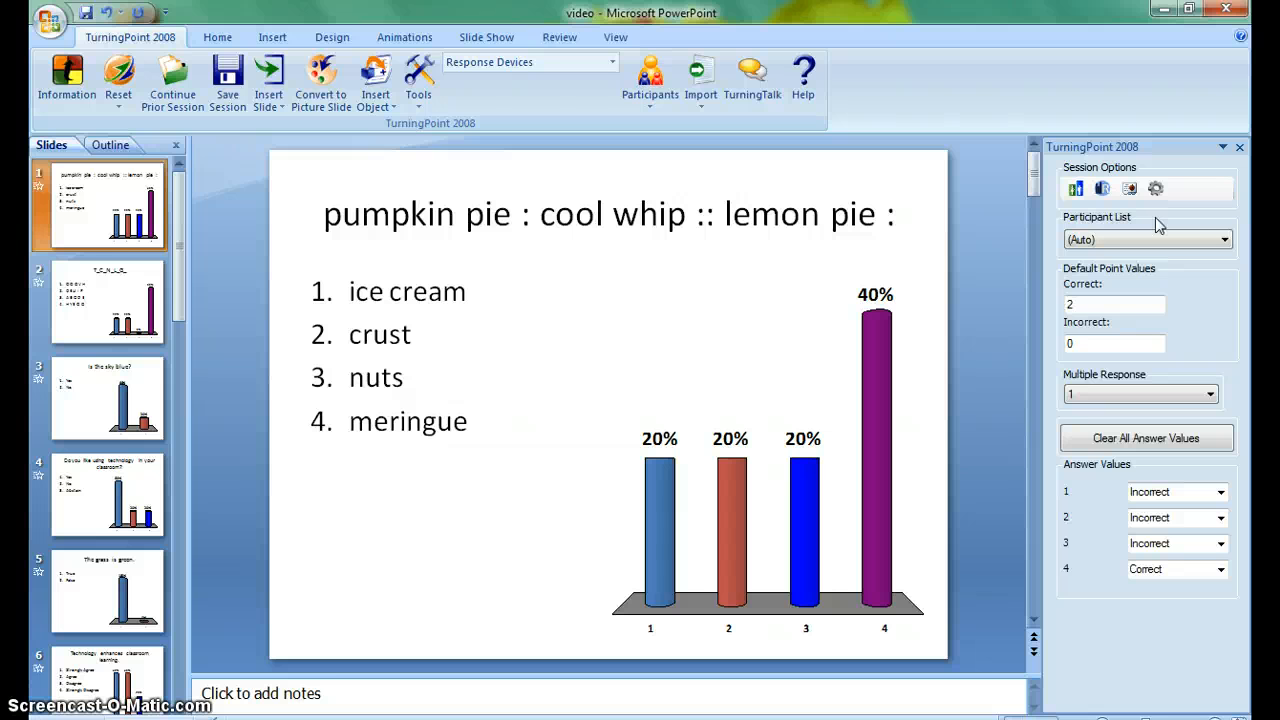
Open the choice of participant lists for the video presentation.
click(1225, 240)
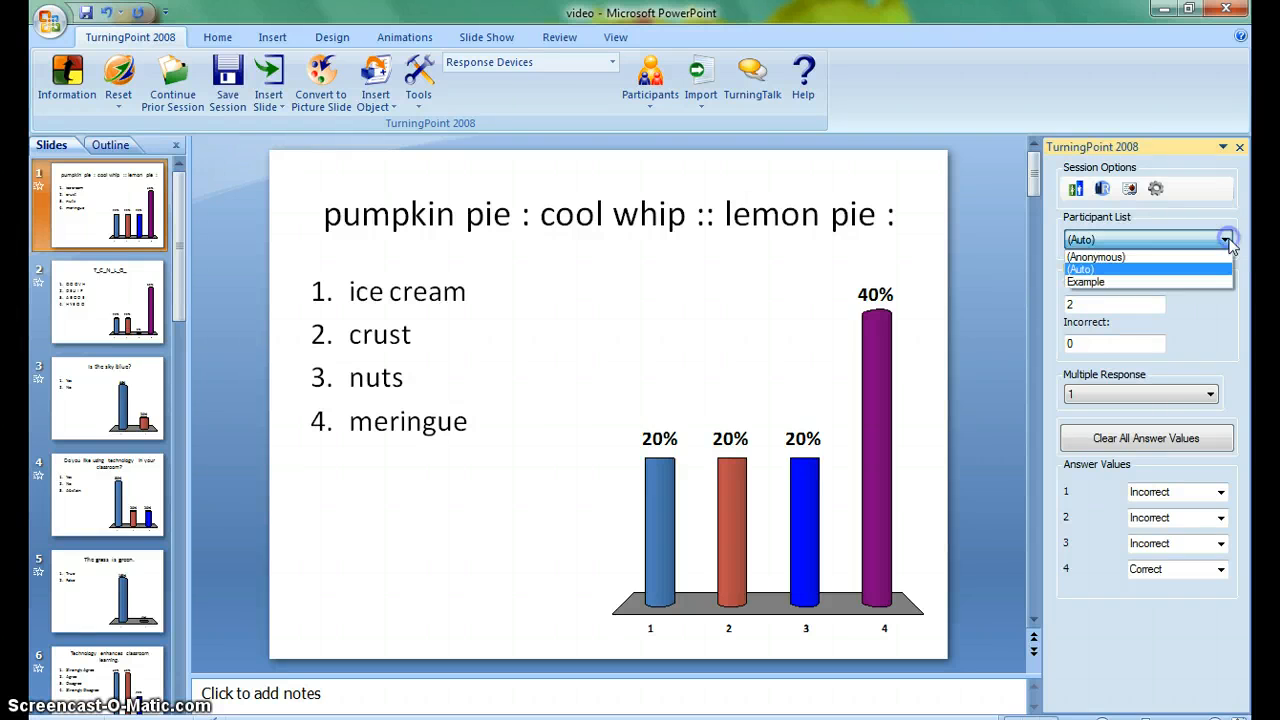